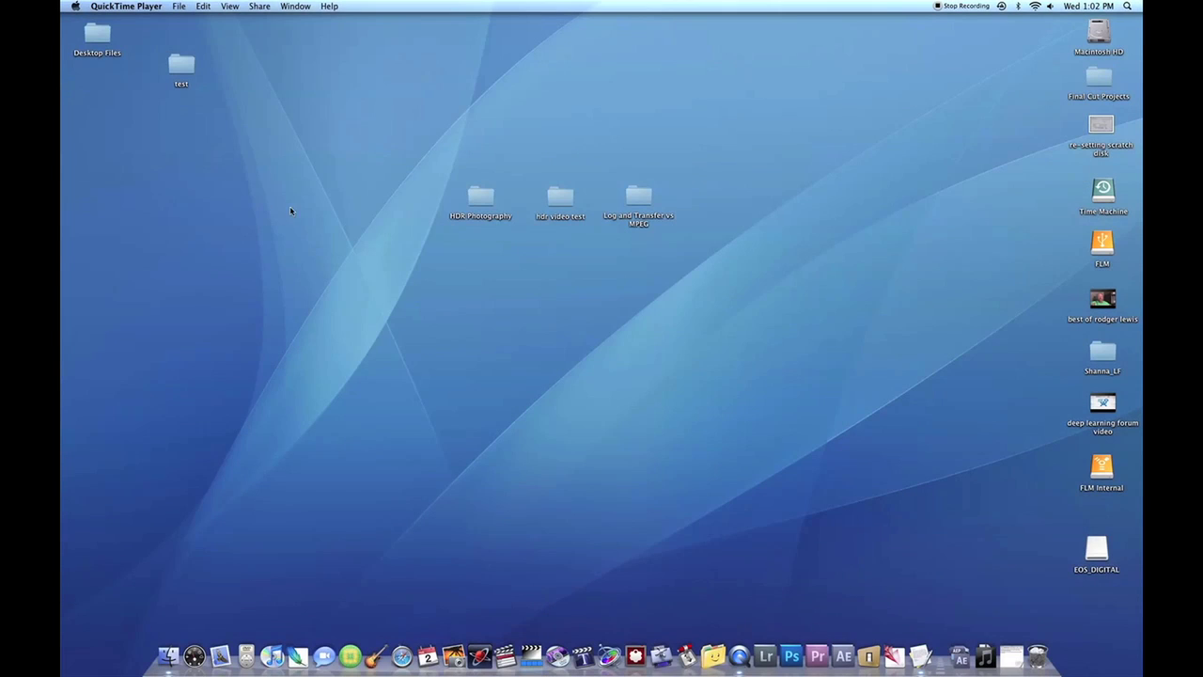
Open the EOS_DIGITAL card's DCIM > 100EOS5D folder and select all ten MVI files.
{"action": "left_click", "coordinate": [1095, 546]}
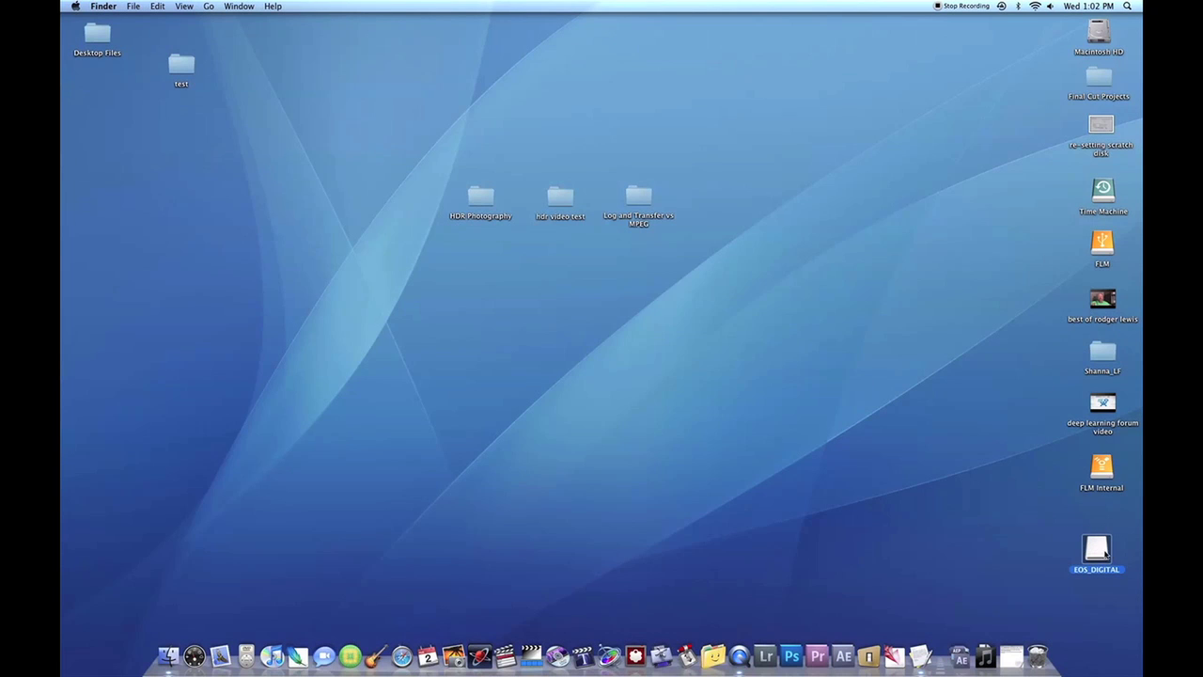
{"action": "double_click", "coordinate": [1096, 550]}
{"action": "left_click", "coordinate": [275, 317]}
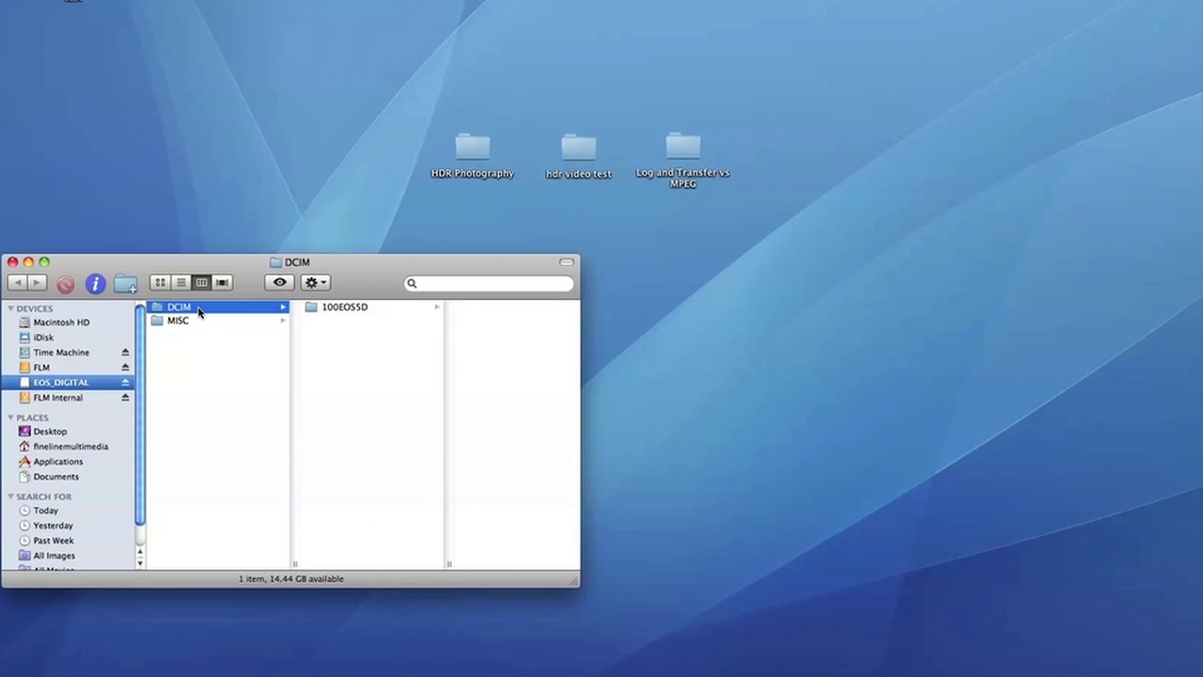
{"action": "left_click", "coordinate": [355, 310]}
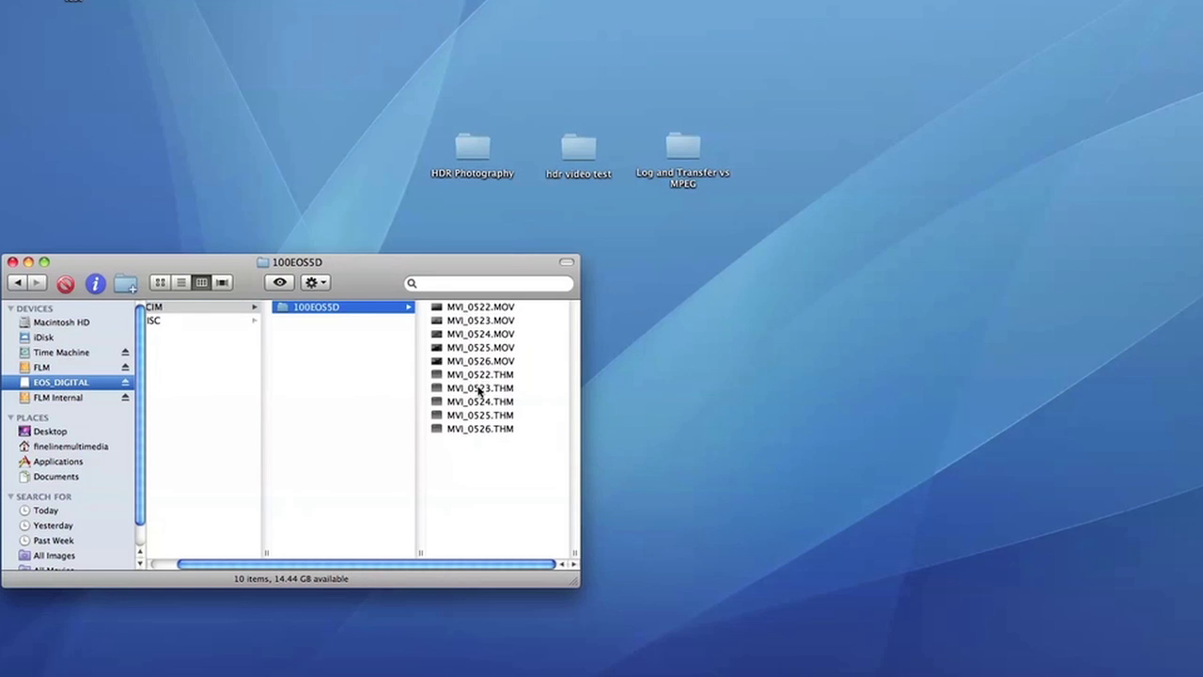
{"action": "left_click_drag", "start_coordinate": [489, 468], "coordinate": [465, 312]}
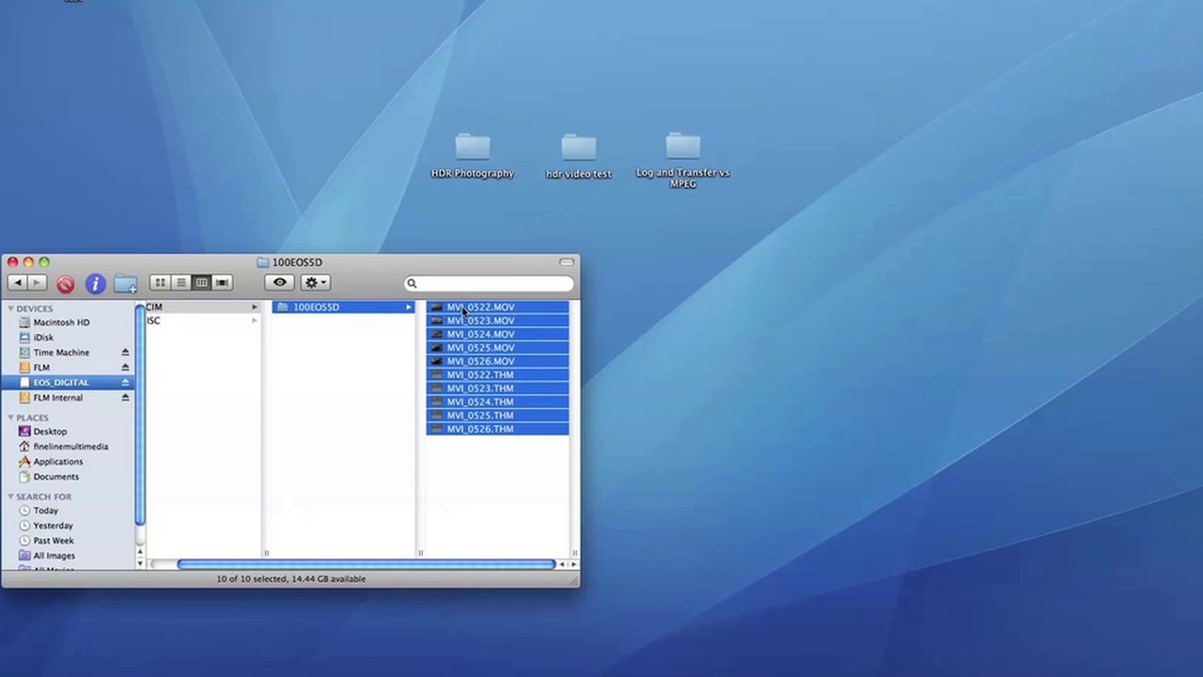
Open Log and Transfer vs MPEG > Mpeg files alongside and copy the ten files into it.
{"action": "double_click", "coordinate": [670, 161]}
{"action": "left_click_drag", "start_coordinate": [606, 318], "coordinate": [938, 313]}
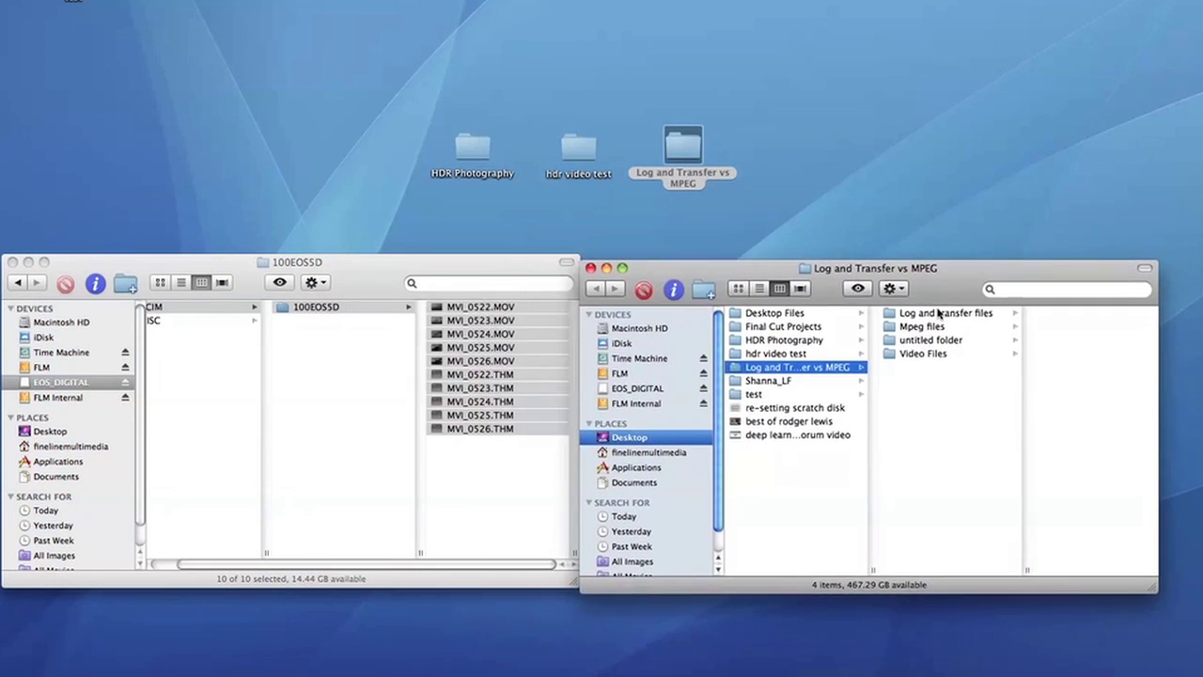
{"action": "left_click", "coordinate": [941, 326]}
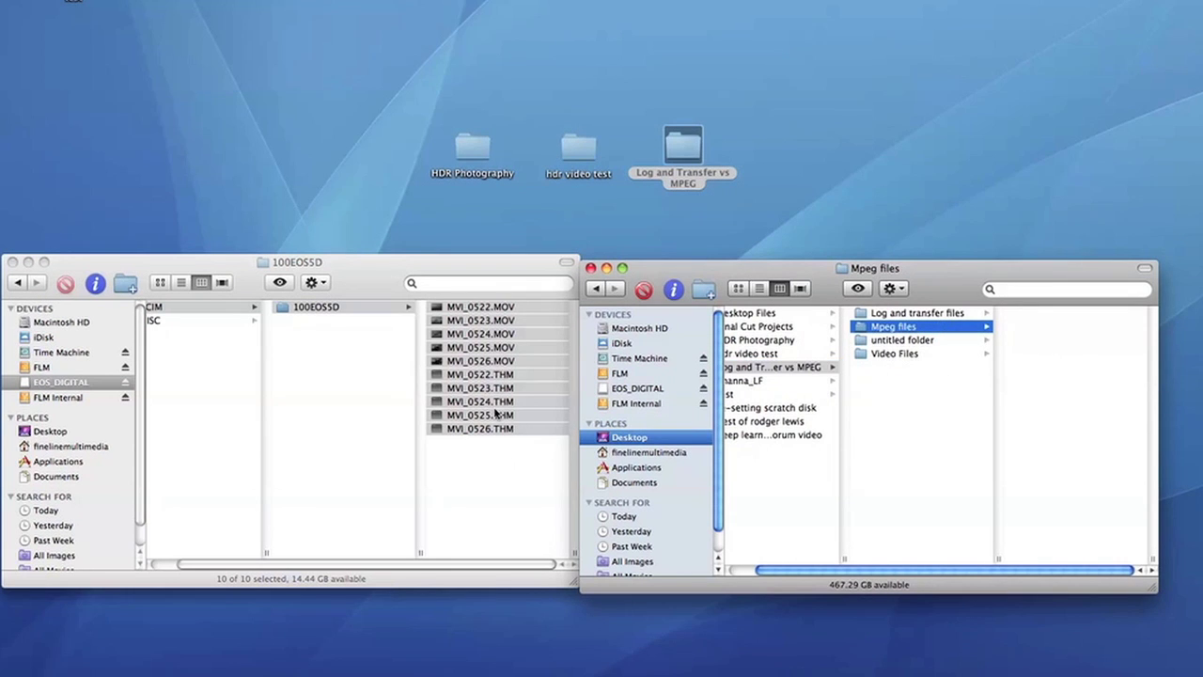
{"action": "left_click_drag", "start_coordinate": [486, 311], "coordinate": [1046, 356]}
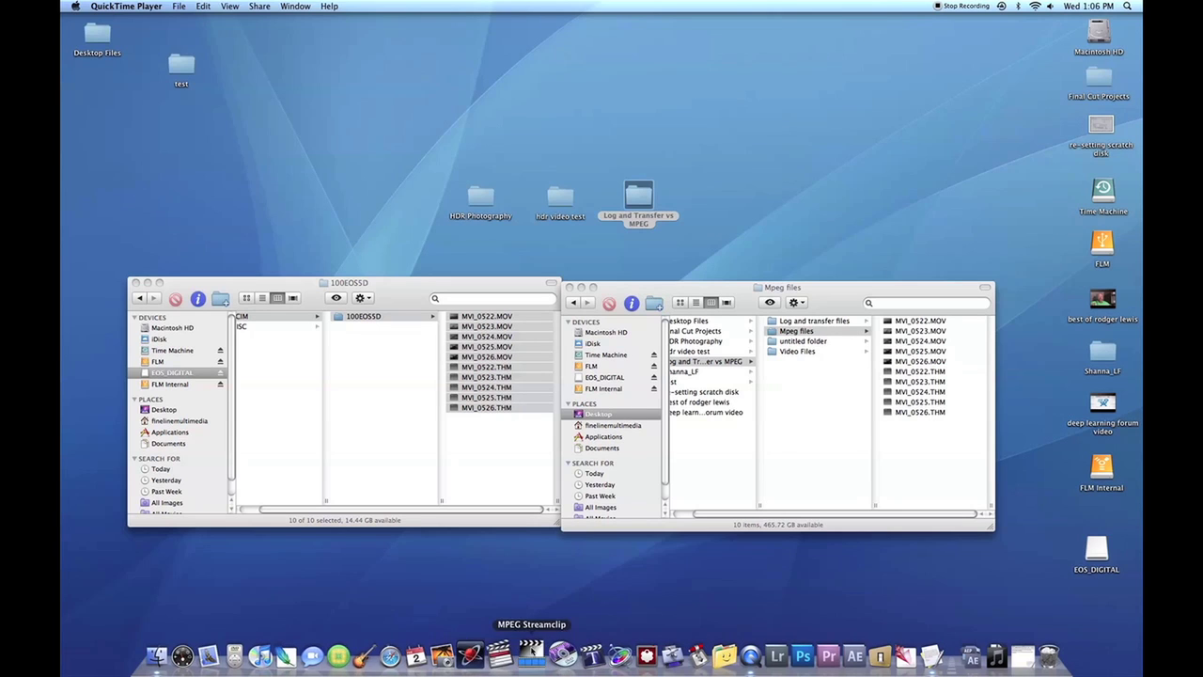
Launch MPEG Streamclip and start adding files to its Batch List.
{"action": "left_click", "coordinate": [532, 648]}
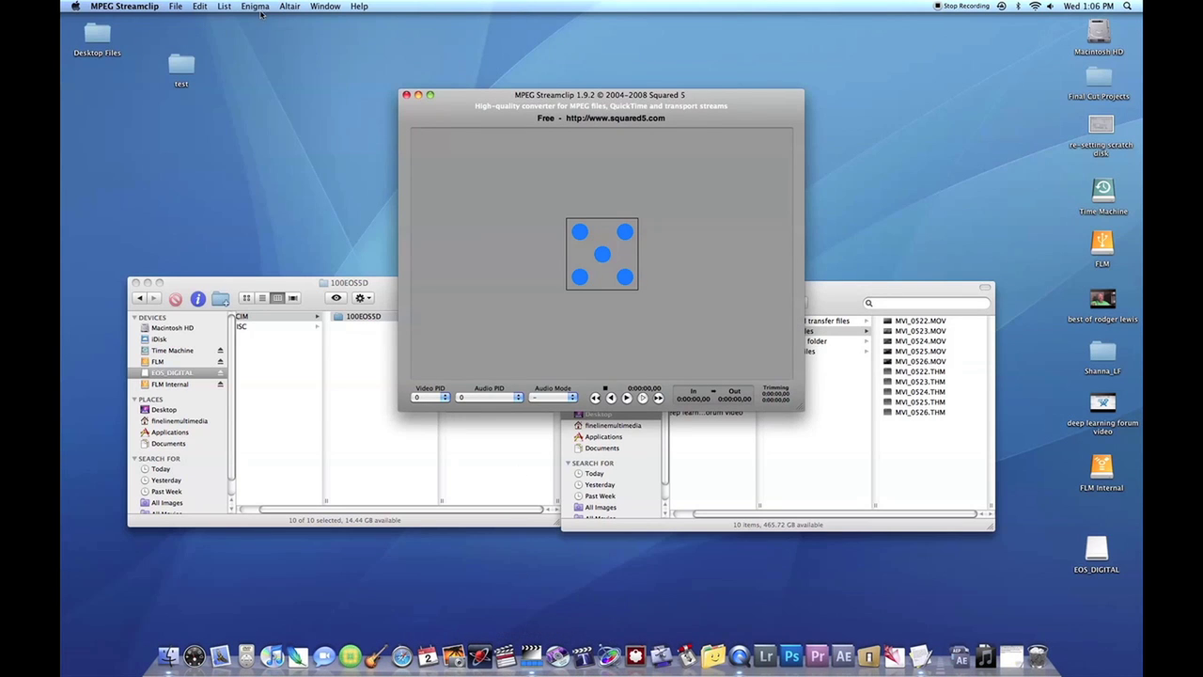
{"action": "left_click", "coordinate": [224, 6]}
{"action": "left_click", "coordinate": [234, 22]}
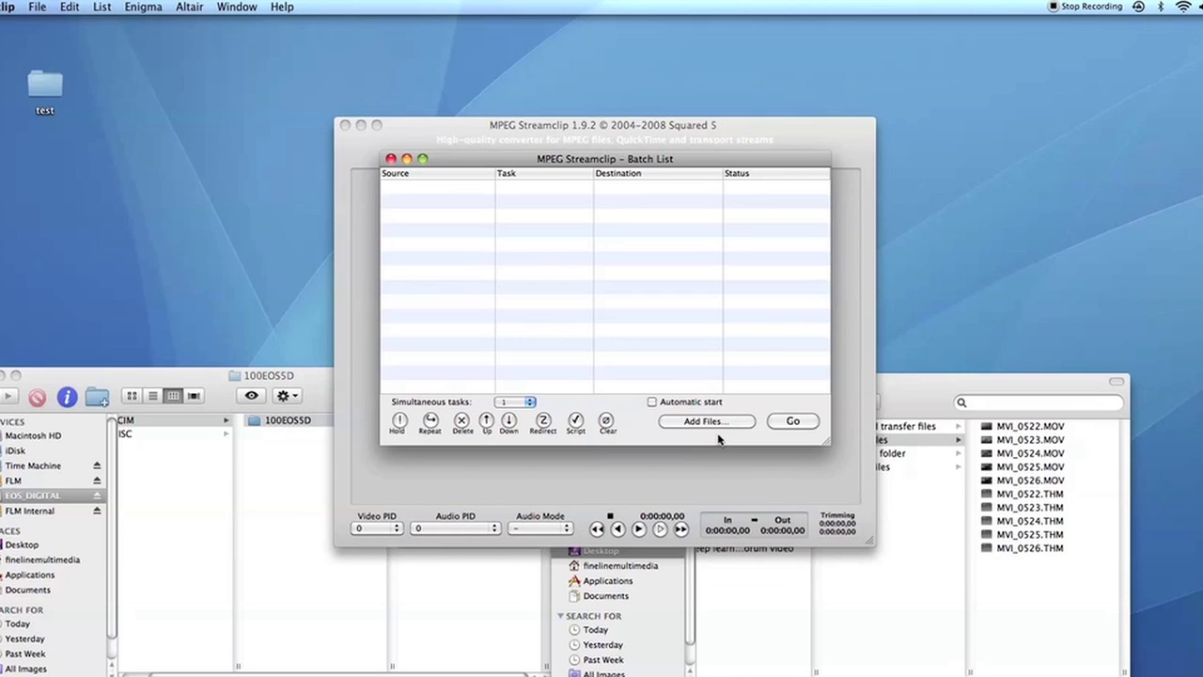
{"action": "left_click", "coordinate": [699, 422]}
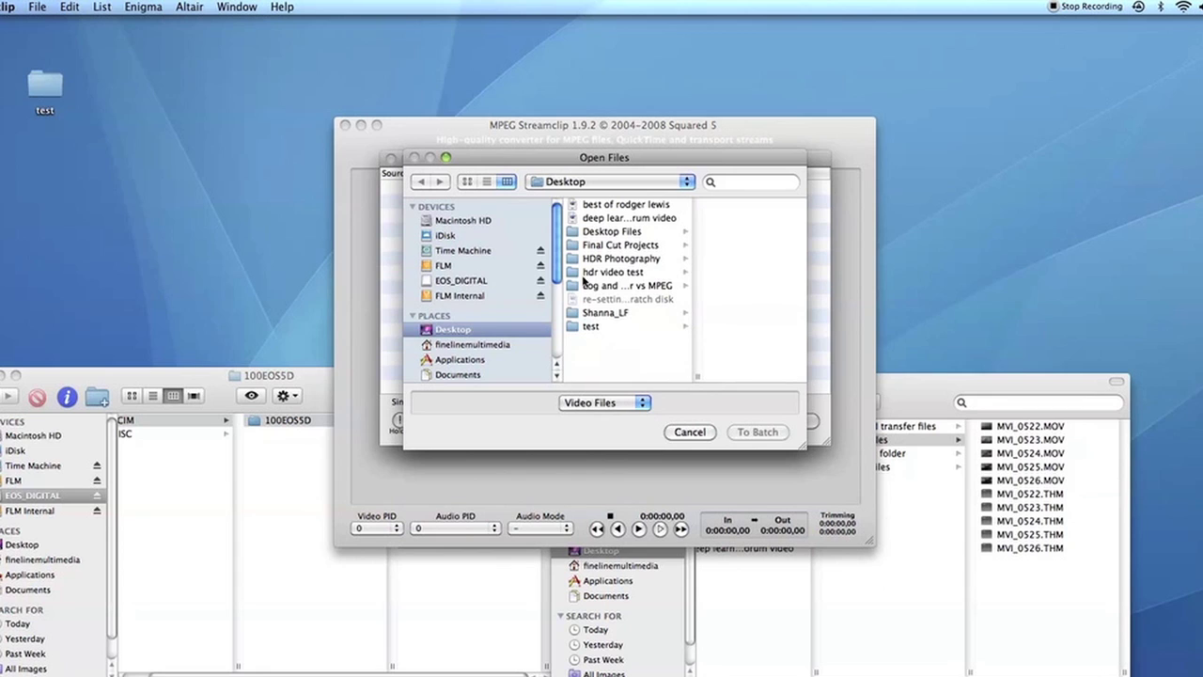
In Log and Transfer vs MPEG > Mpeg files, select MVI_0522 through MVI_0526.MOV.
{"action": "left_click", "coordinate": [615, 287]}
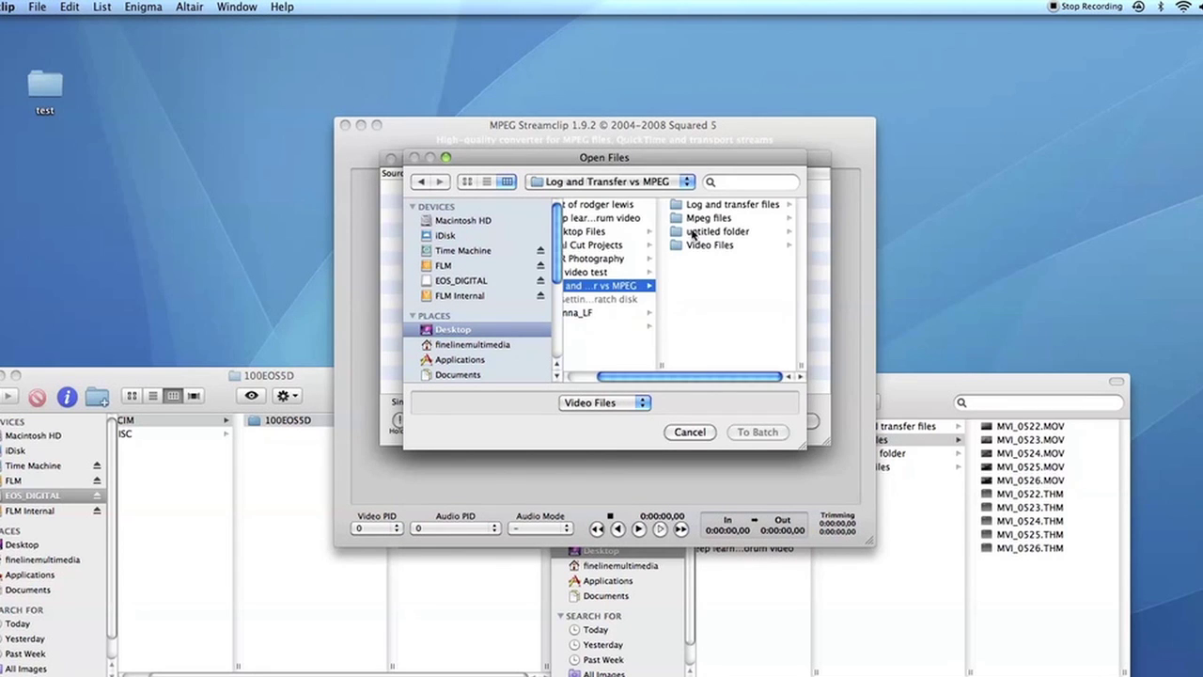
{"action": "left_click", "coordinate": [698, 219]}
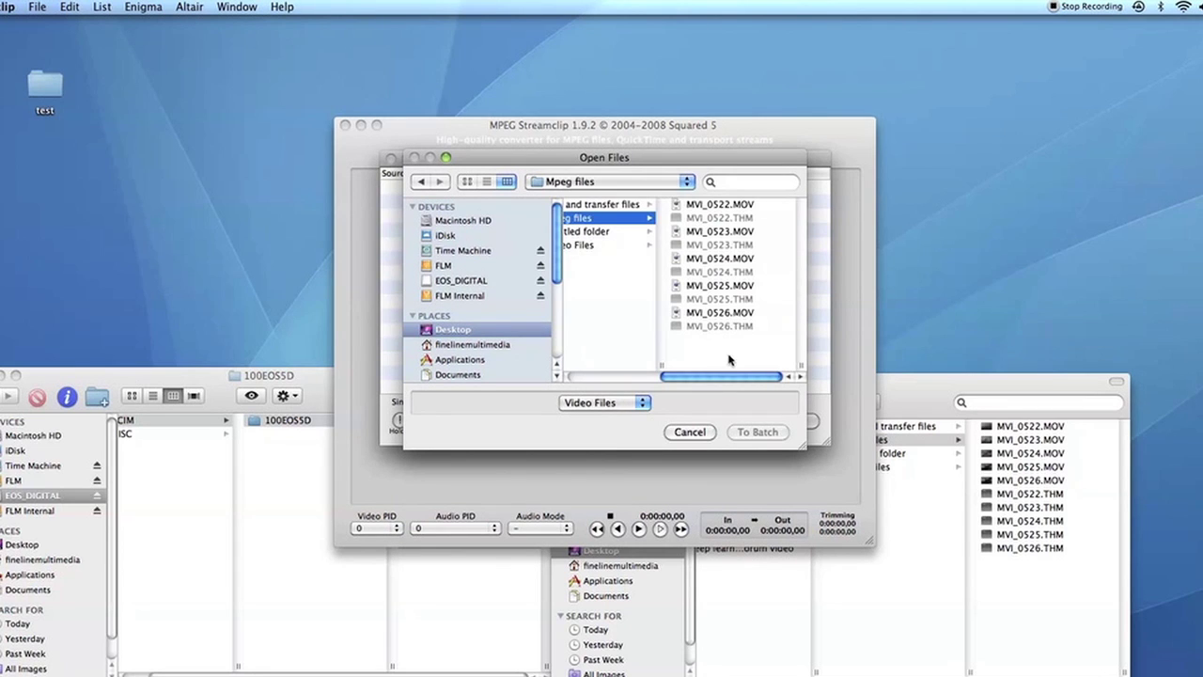
{"action": "left_click", "coordinate": [719, 205]}
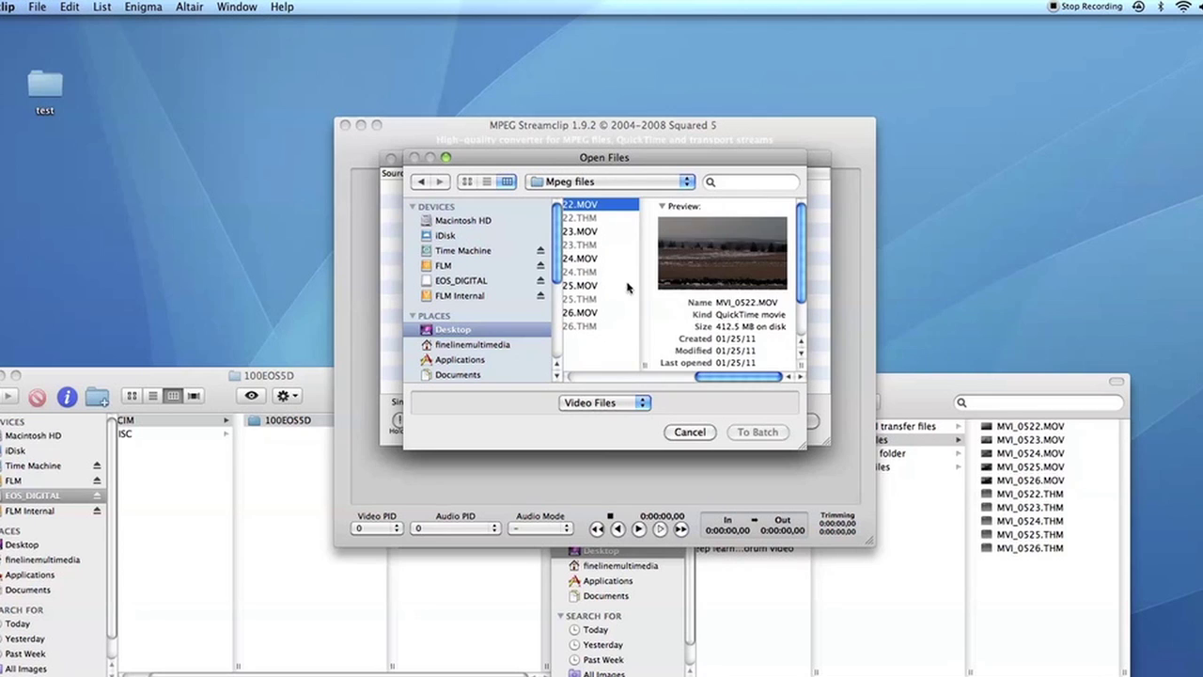
{"action": "left_click", "coordinate": [583, 231], "text": "super"}
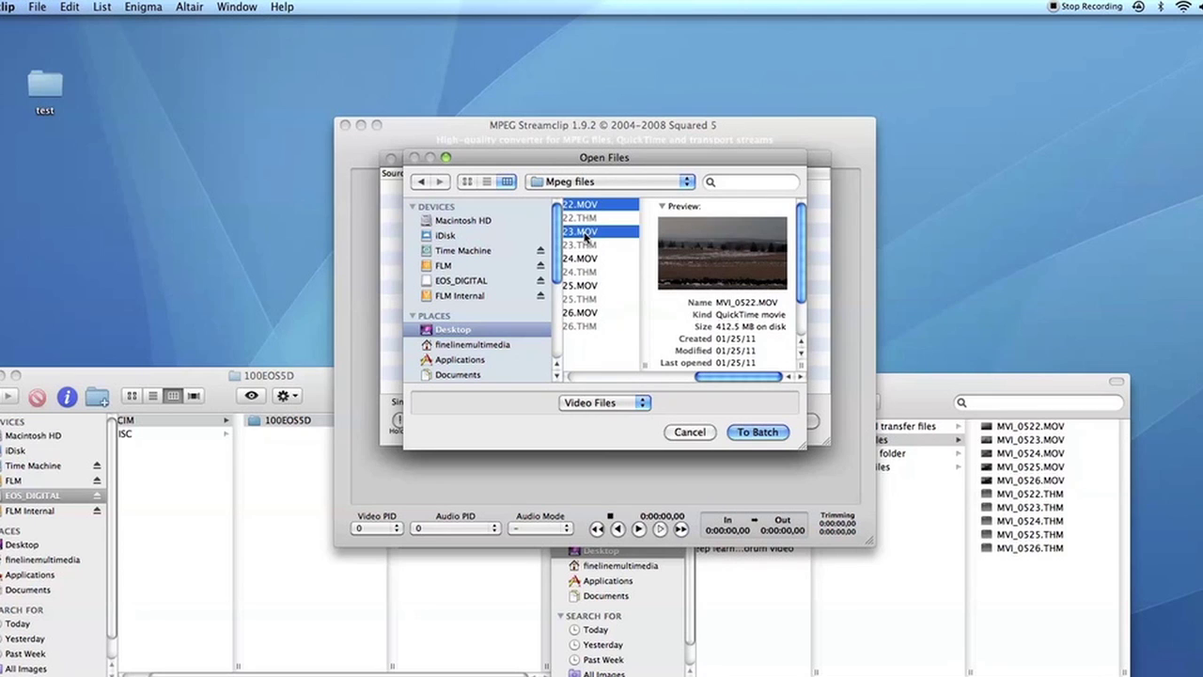
{"action": "left_click", "coordinate": [598, 259], "text": "super"}
{"action": "left_click", "coordinate": [602, 285], "text": "super"}
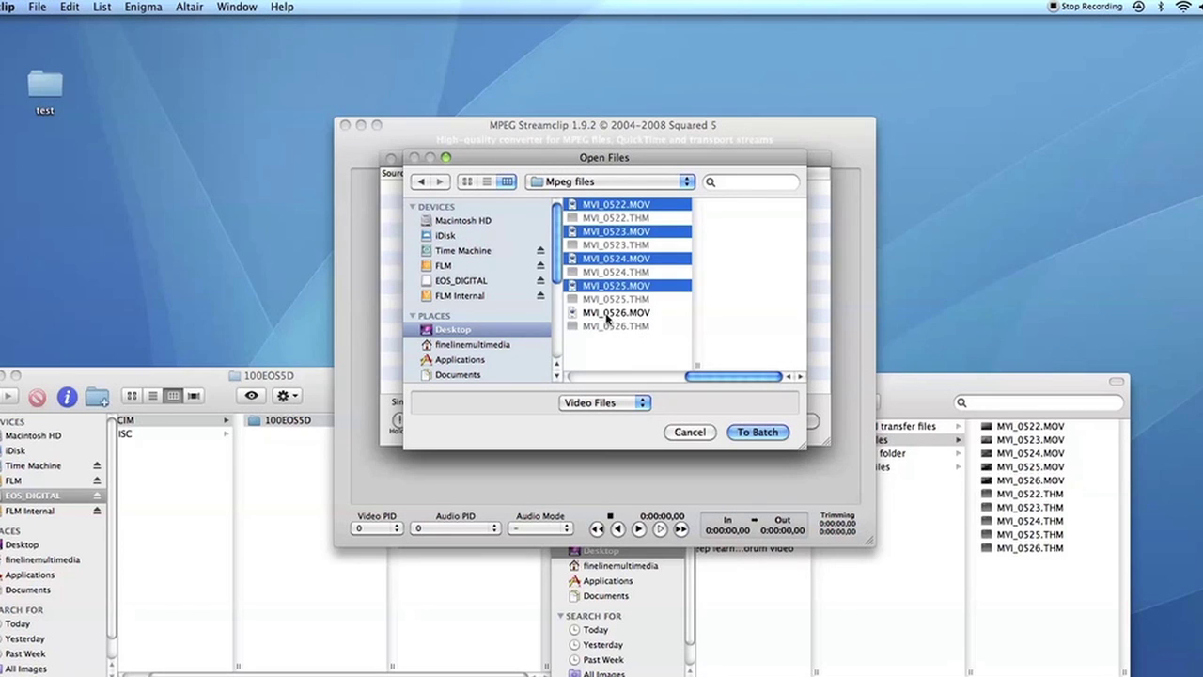
{"action": "left_click", "coordinate": [607, 313], "text": "super"}
Send the five clips to the batch with Export to QuickTime as the task.
{"action": "left_click", "coordinate": [751, 431]}
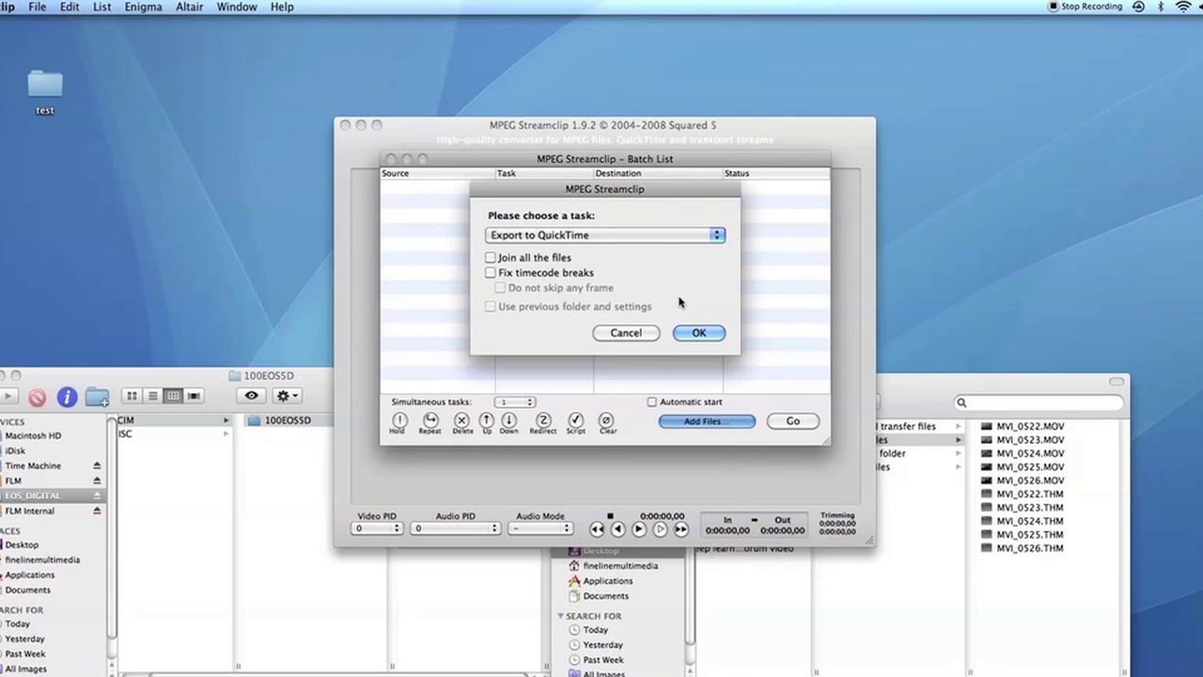
{"action": "left_click_drag", "start_coordinate": [645, 191], "coordinate": [669, 222]}
{"action": "left_click", "coordinate": [720, 367]}
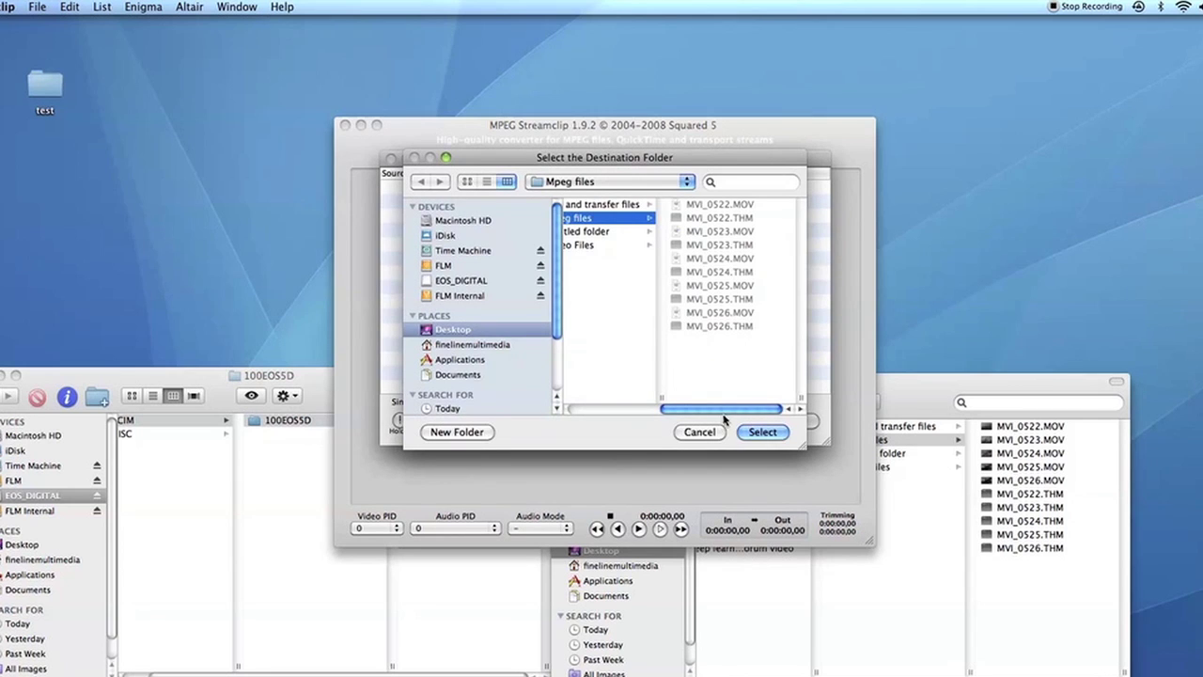
Create a new 'converted' folder inside Mpeg files and select it as the destination.
{"action": "left_click_drag", "start_coordinate": [724, 411], "coordinate": [749, 411]}
{"action": "left_click", "coordinate": [480, 433]}
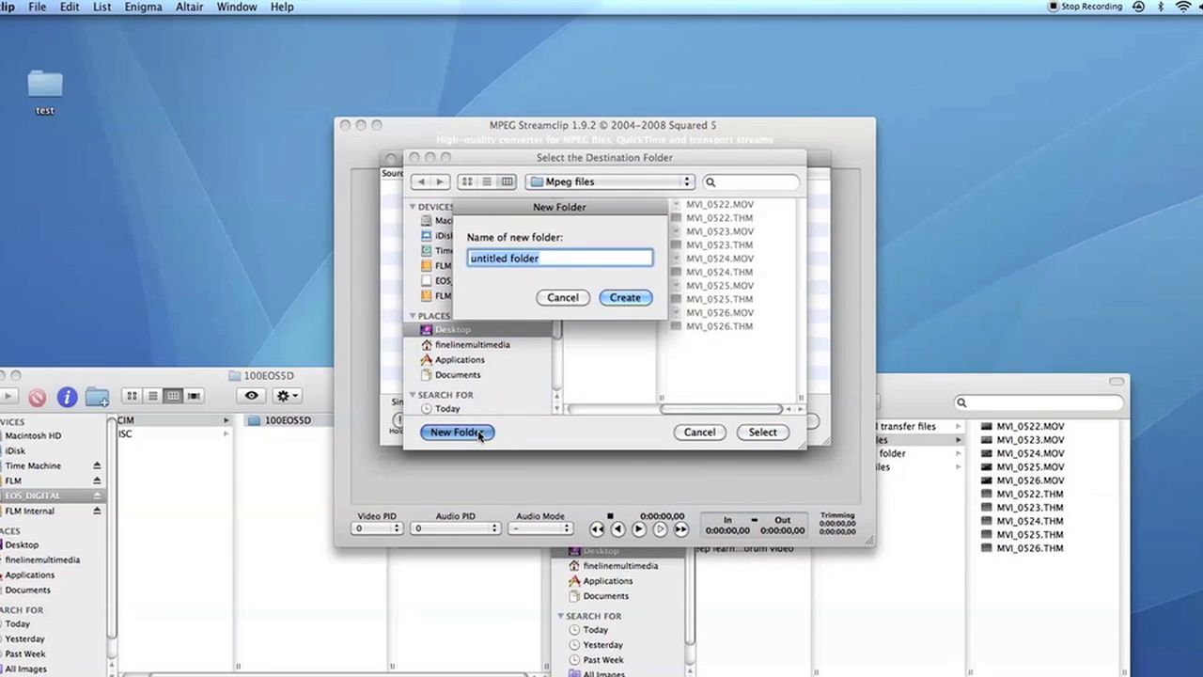
{"action": "type", "text": "converted"}
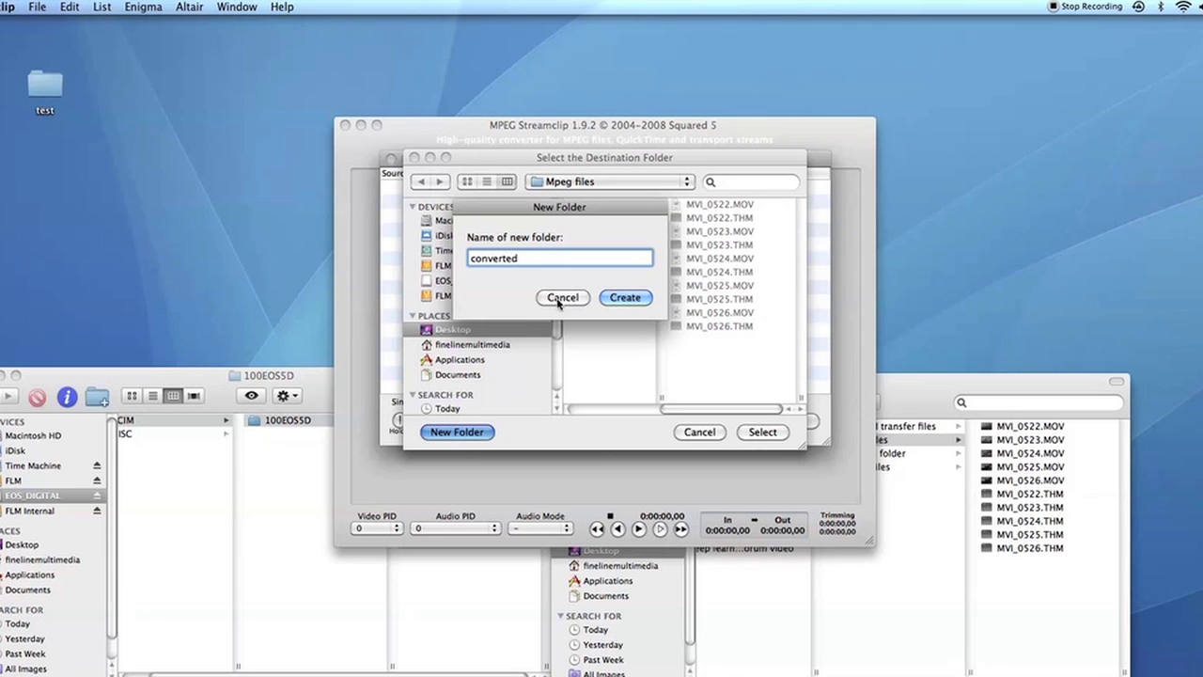
{"action": "left_click", "coordinate": [623, 299]}
{"action": "left_click", "coordinate": [762, 431]}
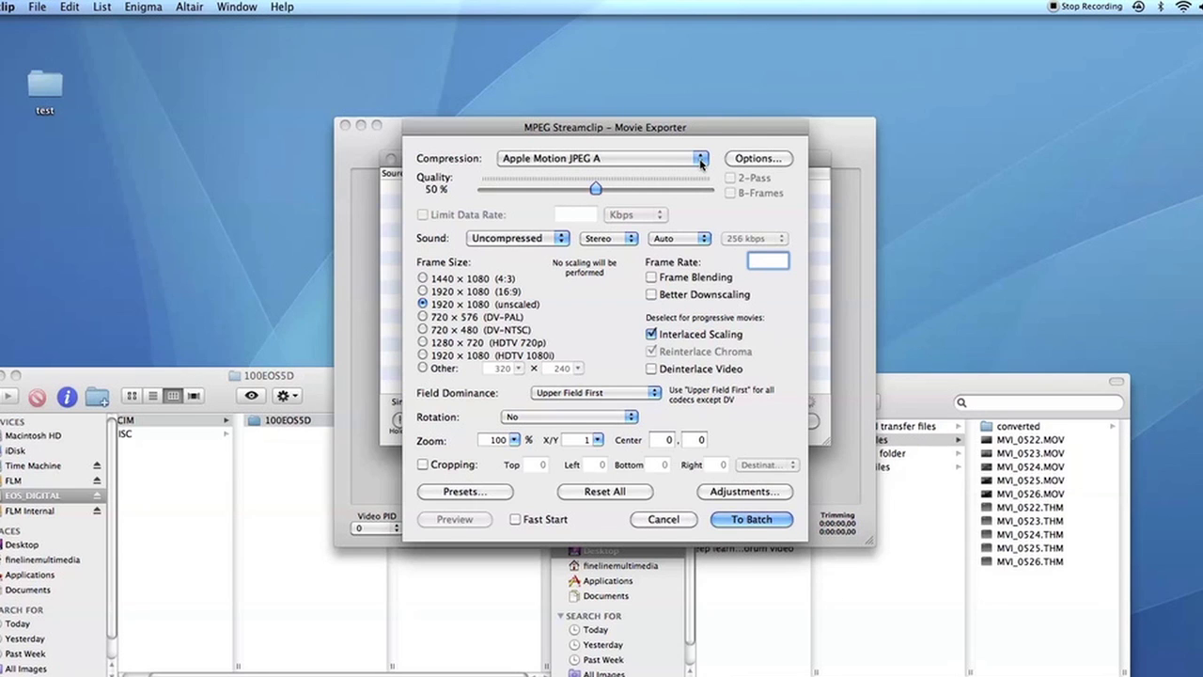
Set compression to Apple ProRes 422 (LT) at 100% quality and add the clips to the batch.
{"action": "left_click", "coordinate": [700, 160]}
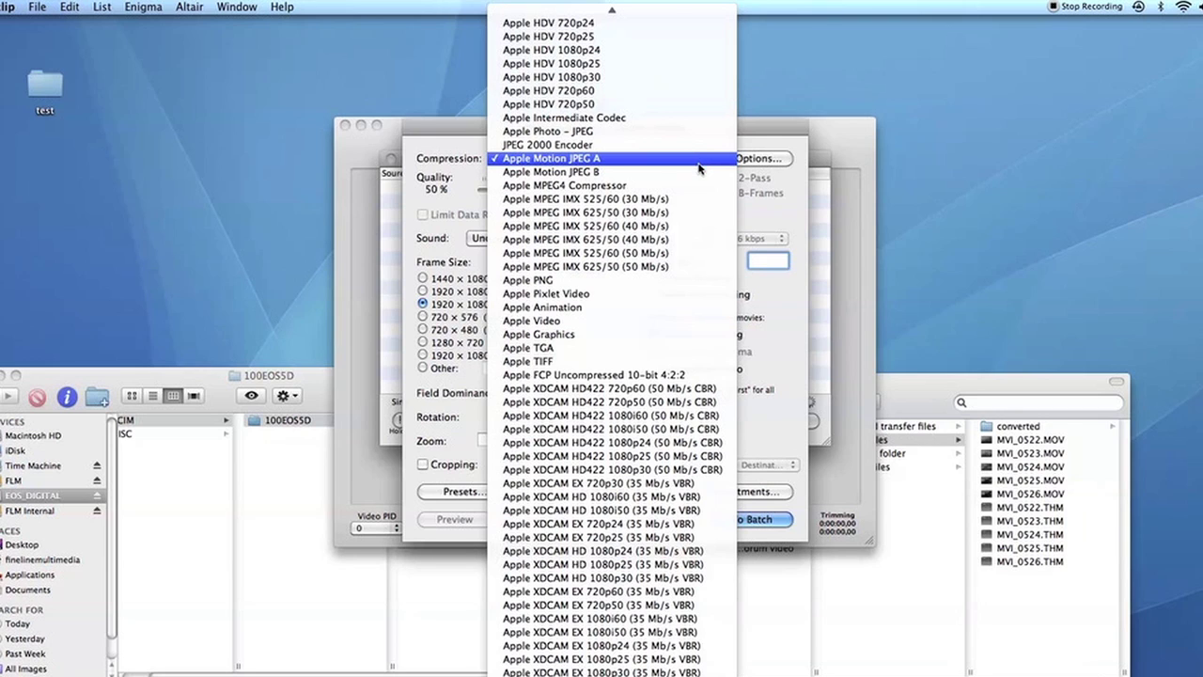
{"action": "scroll", "coordinate": [700, 167], "scroll_direction": "up", "scroll_amount": 10}
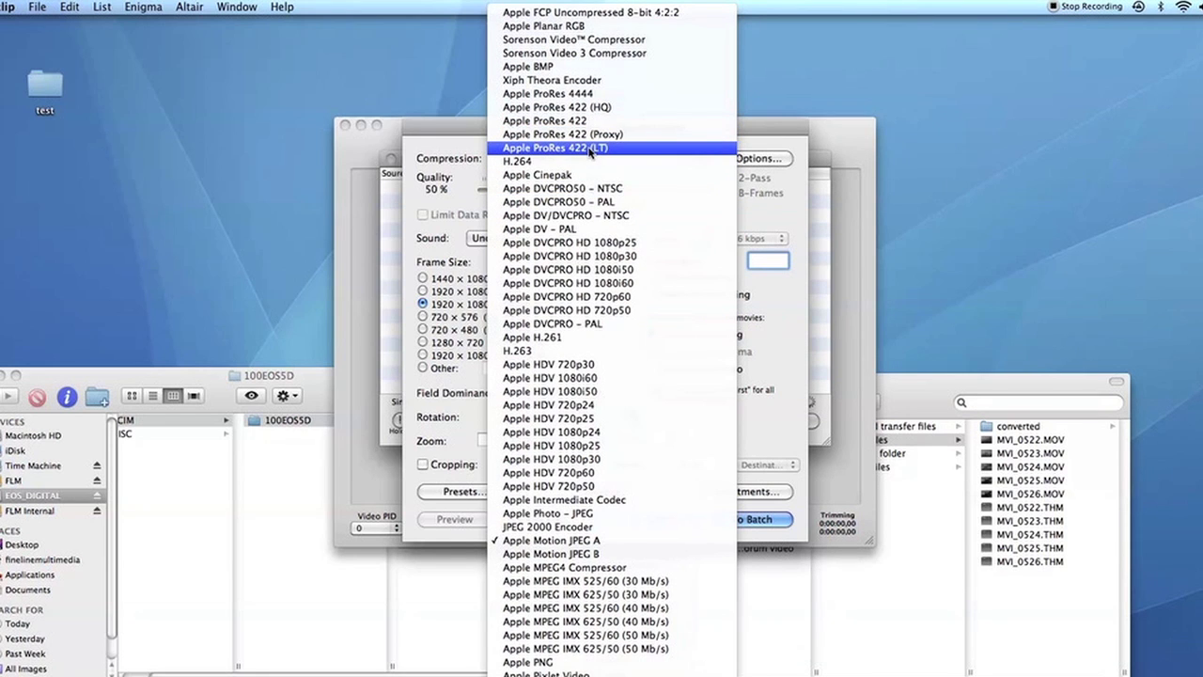
{"action": "left_click", "coordinate": [590, 149]}
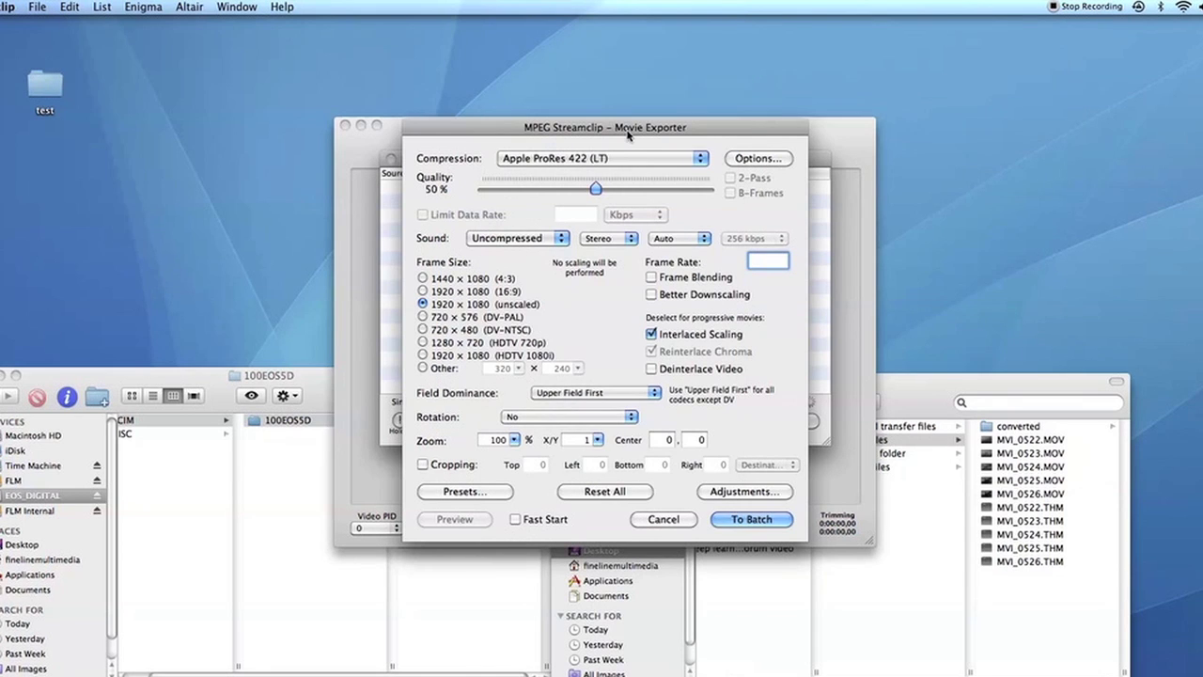
{"action": "left_click_drag", "start_coordinate": [631, 134], "coordinate": [642, 134]}
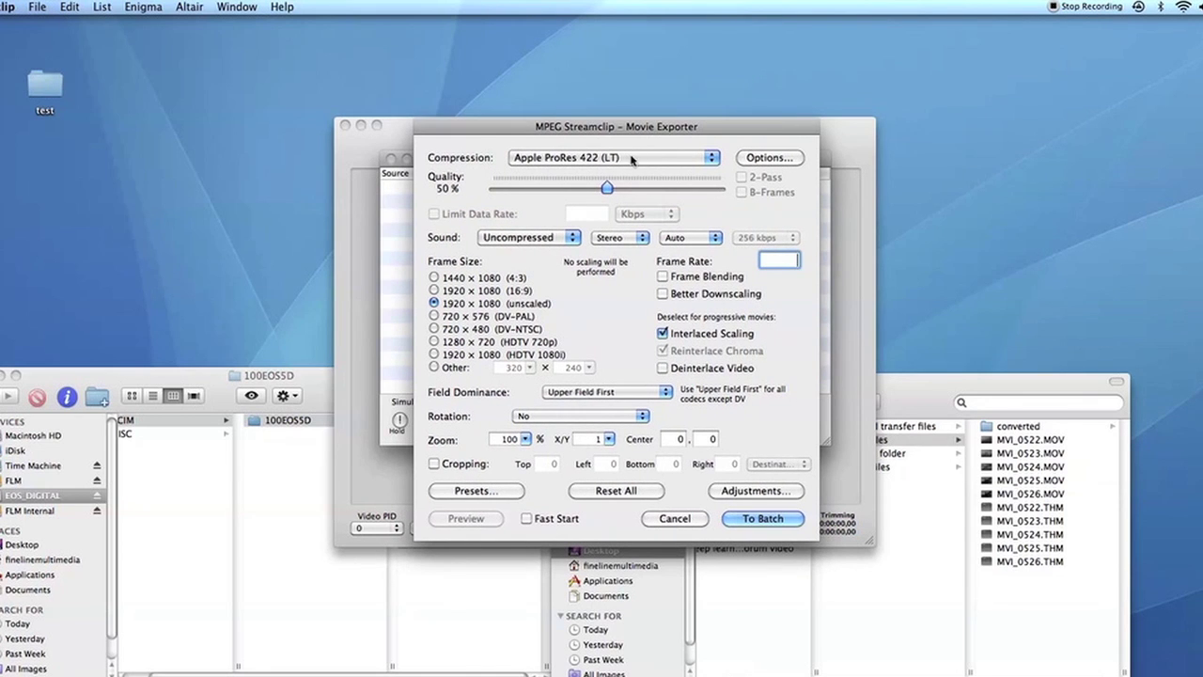
{"action": "left_click_drag", "start_coordinate": [614, 190], "coordinate": [748, 195]}
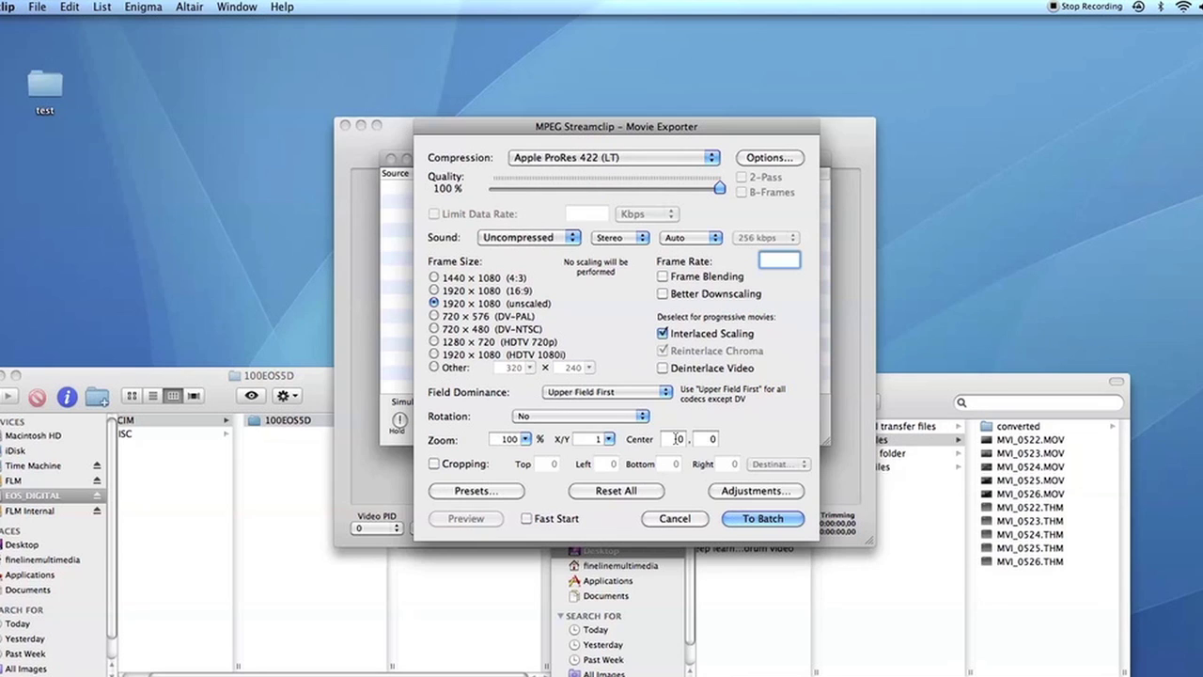
{"action": "left_click", "coordinate": [769, 519]}
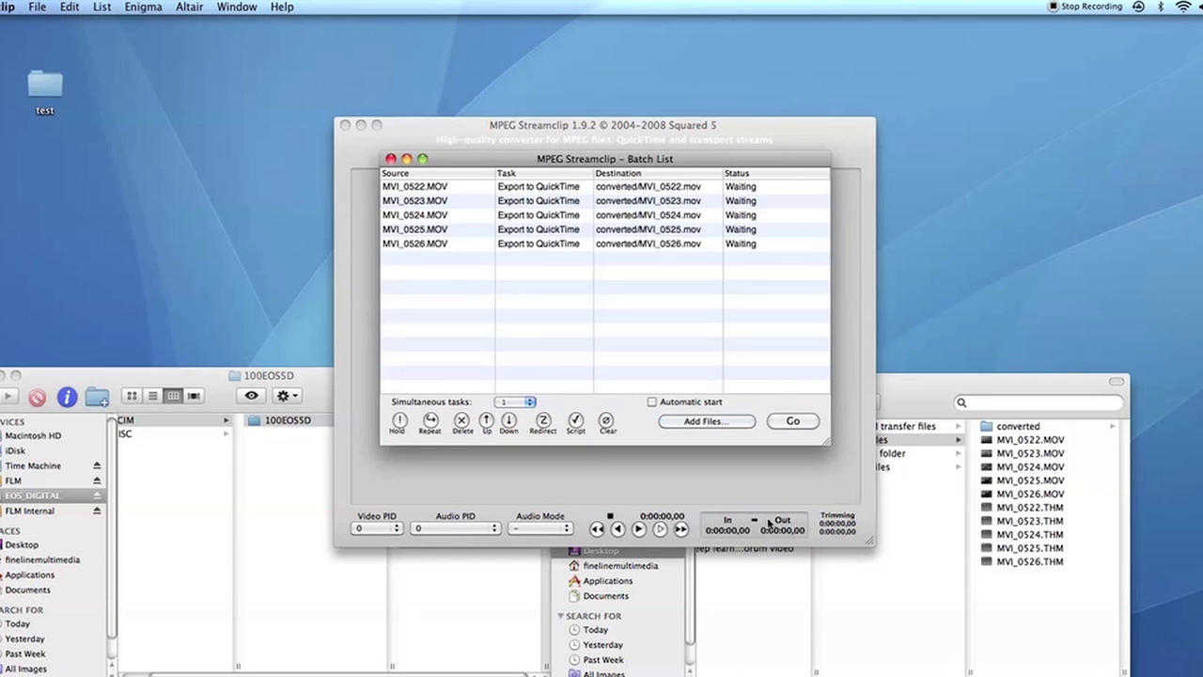
Run the batch conversion of the five waiting clips, then launch Final Cut Pro.
{"action": "left_click", "coordinate": [784, 422]}
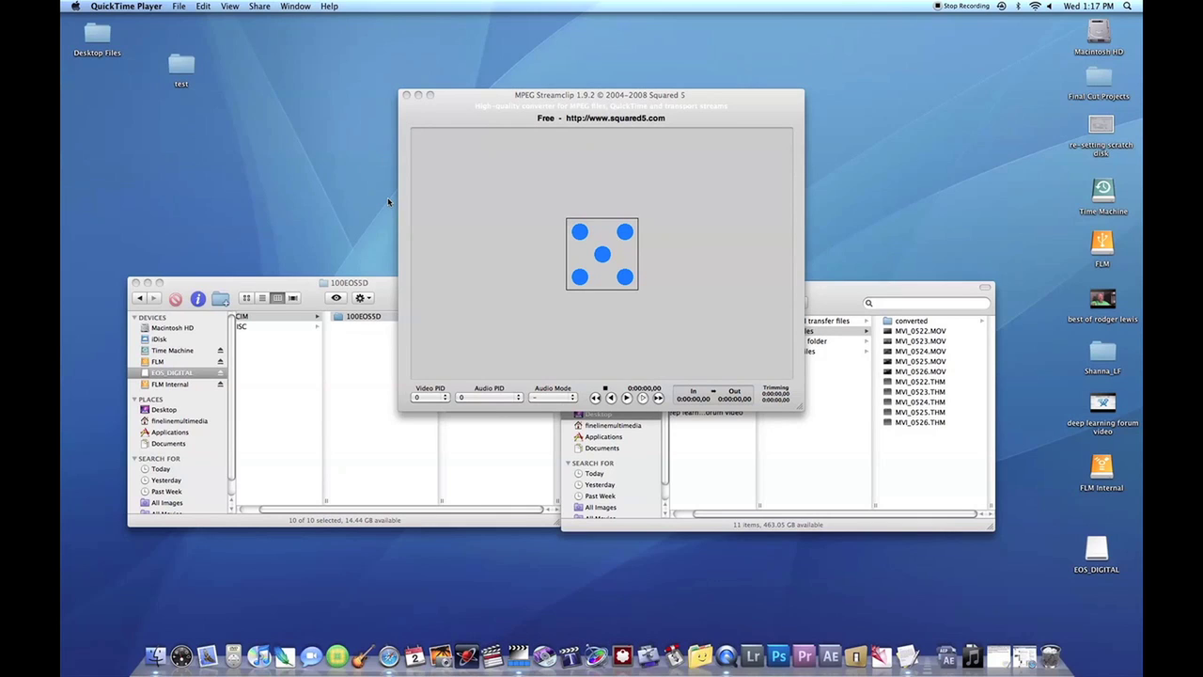
{"action": "left_click", "coordinate": [492, 655]}
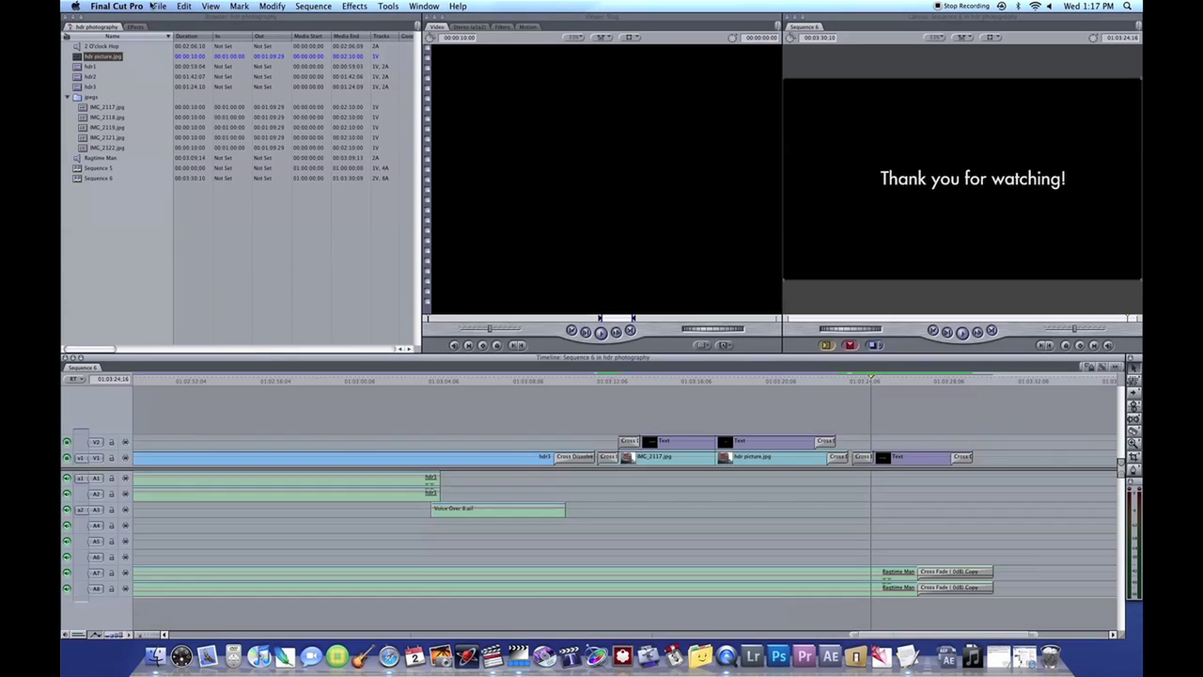
Create a new project and save it as 'mpeg example' in Desktop > Log and Transfer vs MPEG.
{"action": "left_click", "coordinate": [160, 7]}
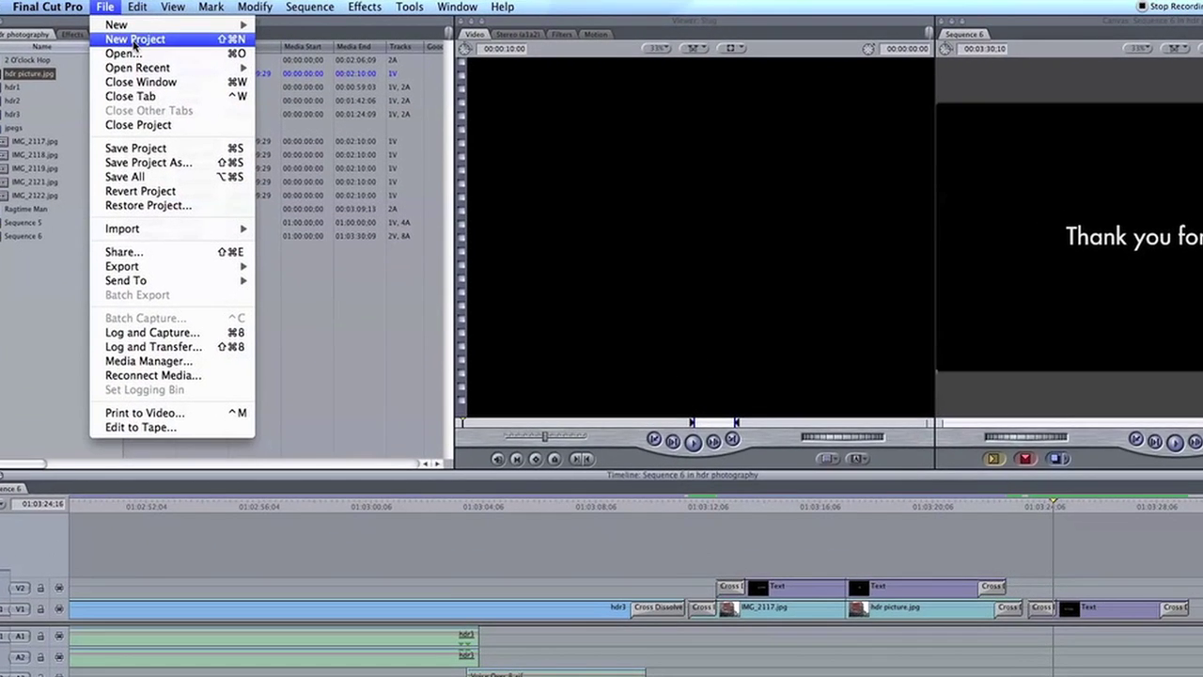
{"action": "left_click", "coordinate": [134, 41]}
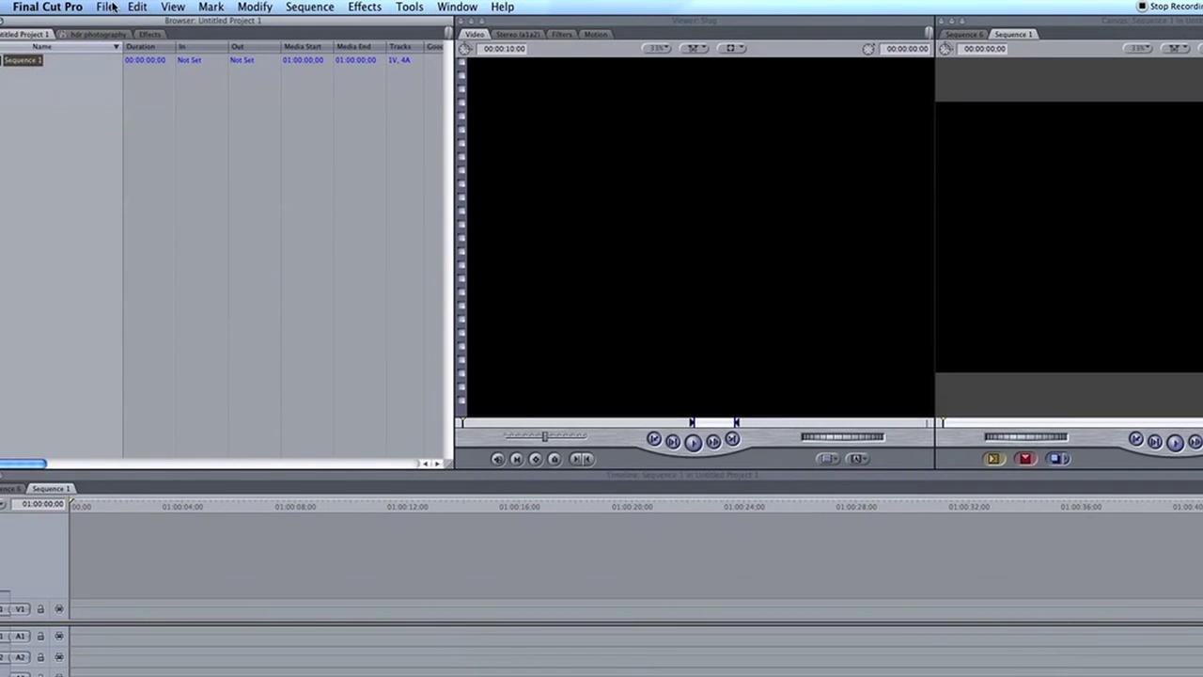
{"action": "left_click", "coordinate": [104, 7]}
{"action": "left_click", "coordinate": [132, 160]}
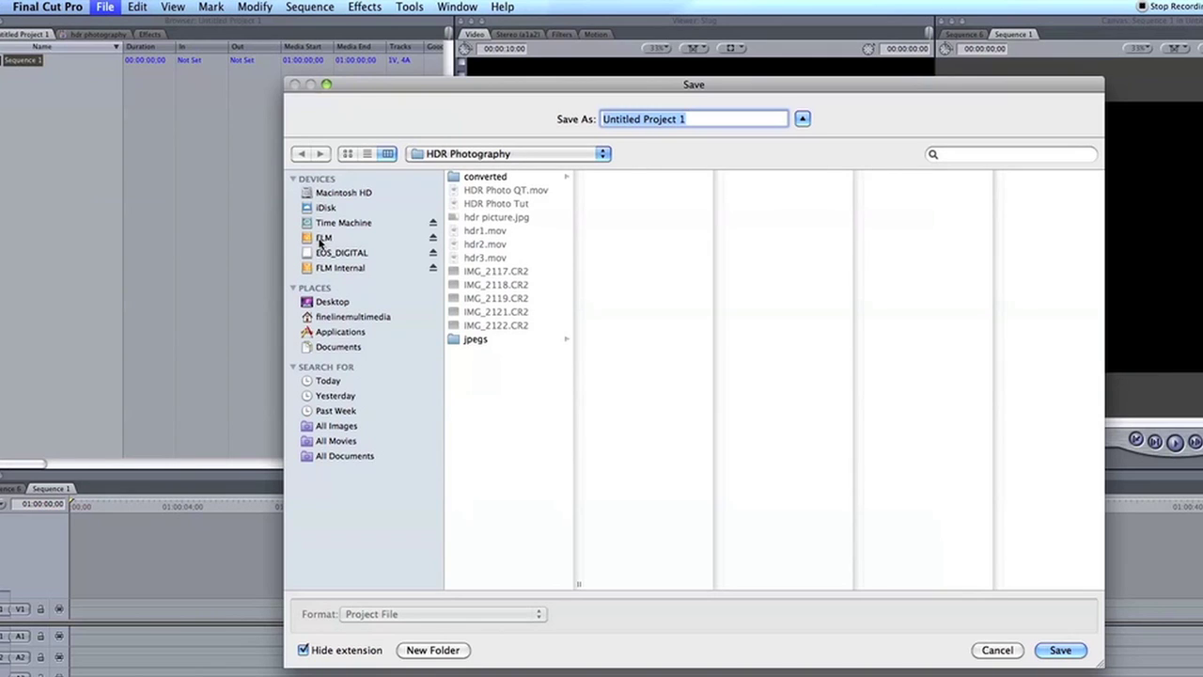
{"action": "left_click", "coordinate": [331, 302]}
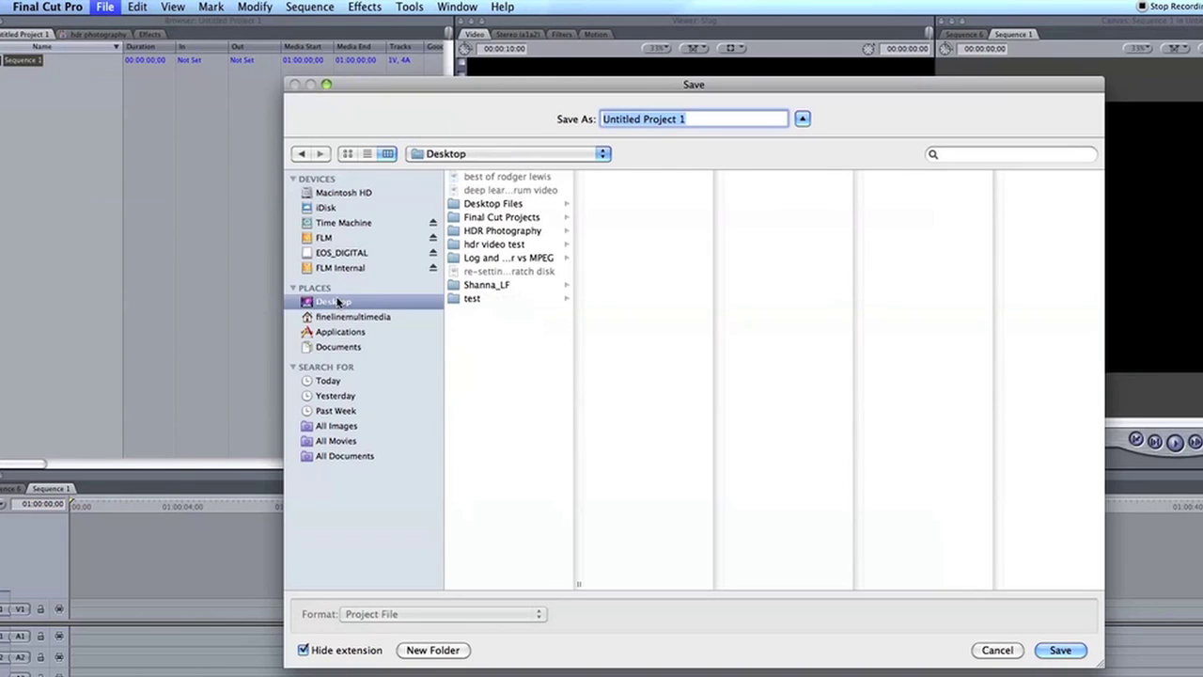
{"action": "left_click", "coordinate": [498, 260]}
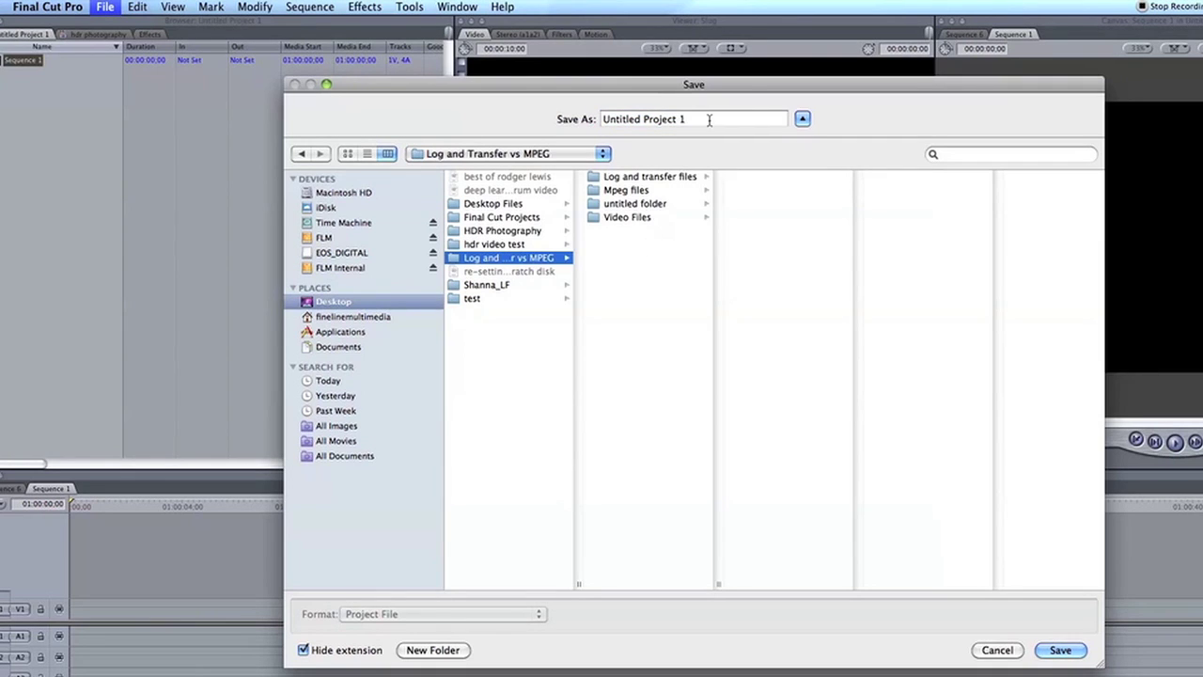
{"action": "type", "text": "mpeg"}
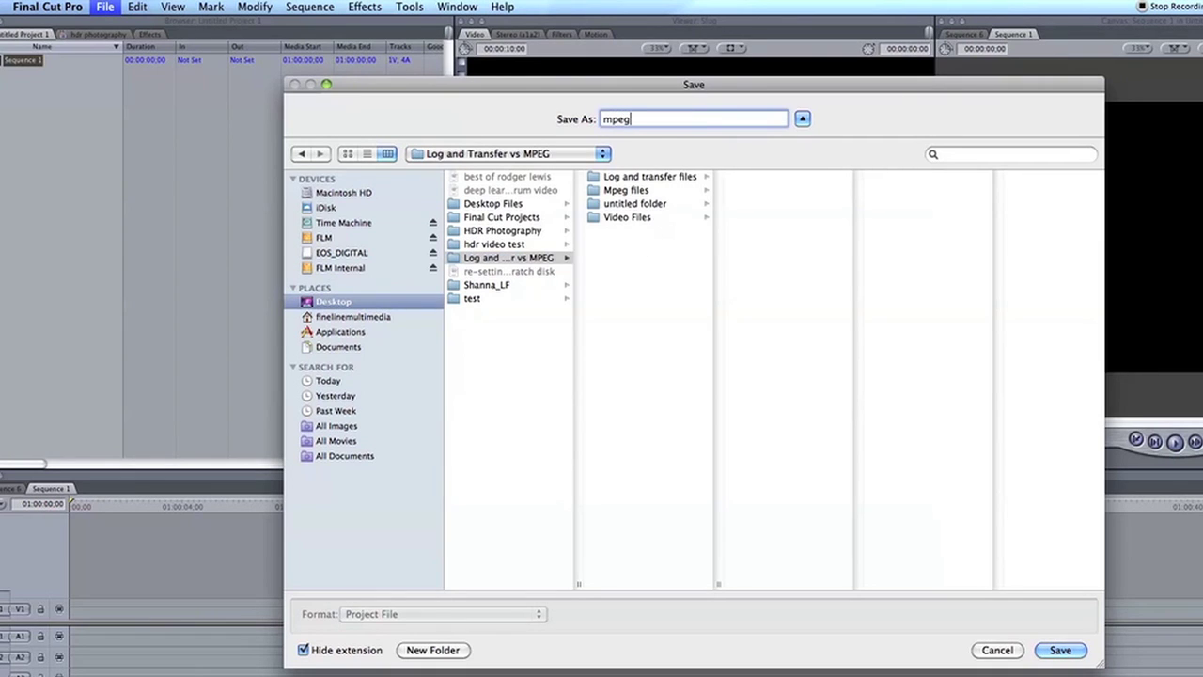
{"action": "type", "text": " example"}
{"action": "left_click", "coordinate": [1067, 651]}
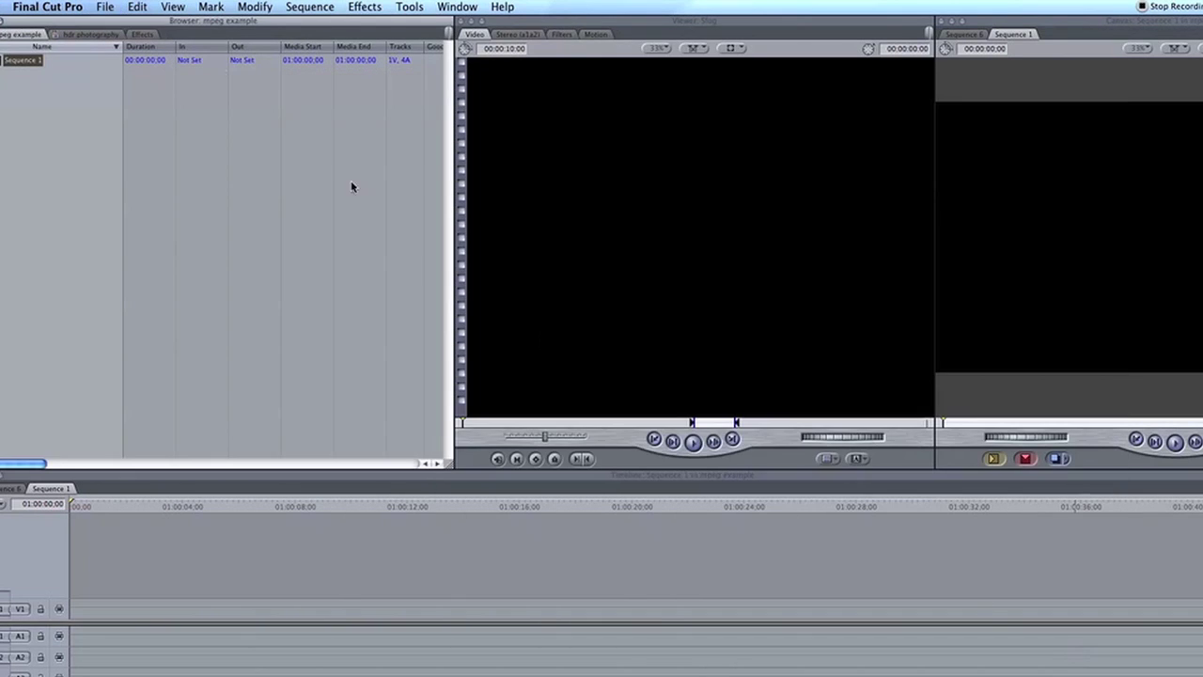
Import the five MVI_0522–0526 .mov clips from Mpeg files > converted and drag MVI_0522 to the timeline.
{"action": "left_click", "coordinate": [70, 60]}
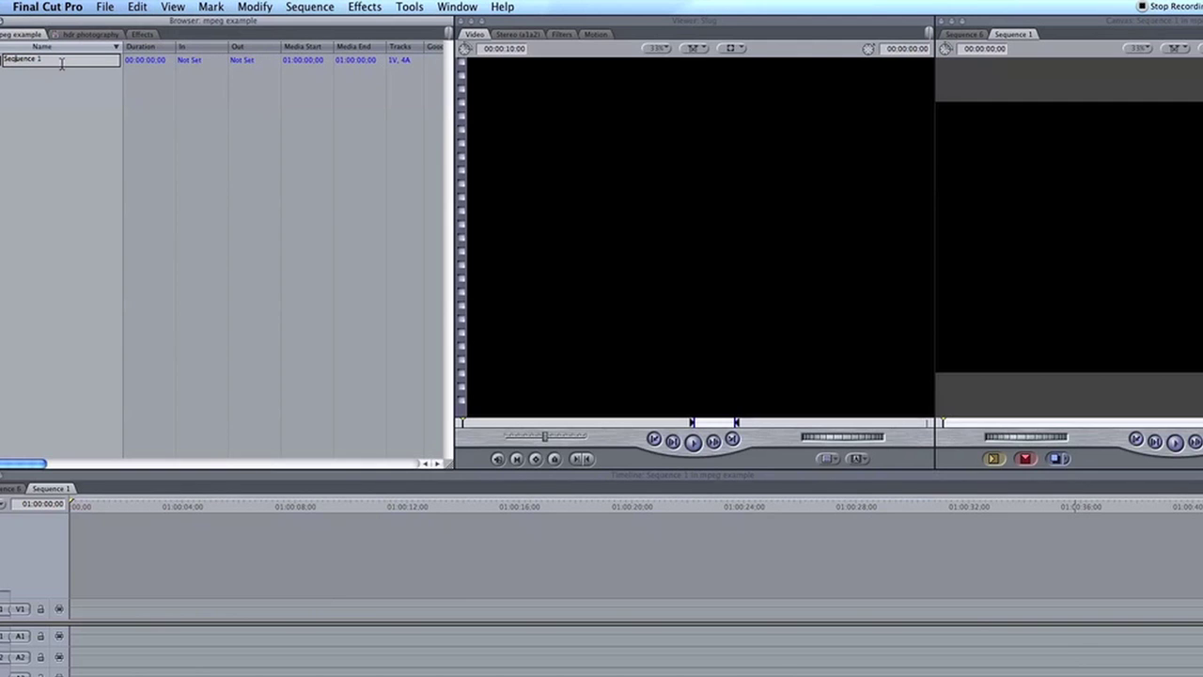
{"action": "left_click", "coordinate": [107, 6]}
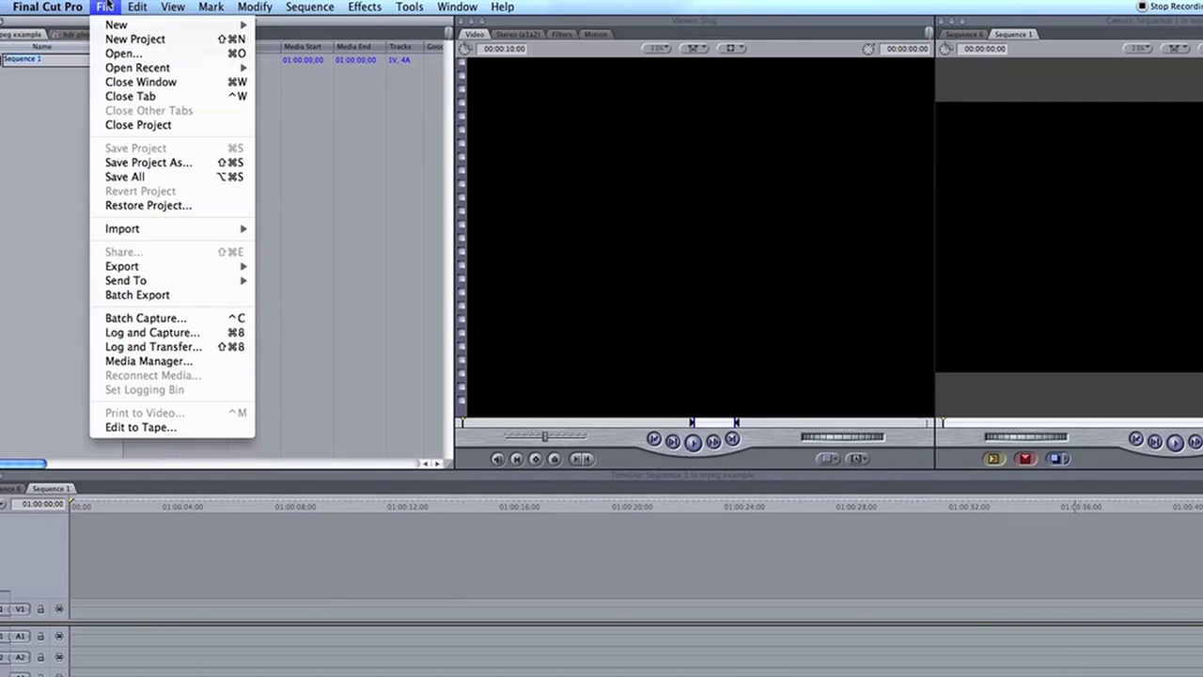
{"action": "left_click", "coordinate": [184, 228]}
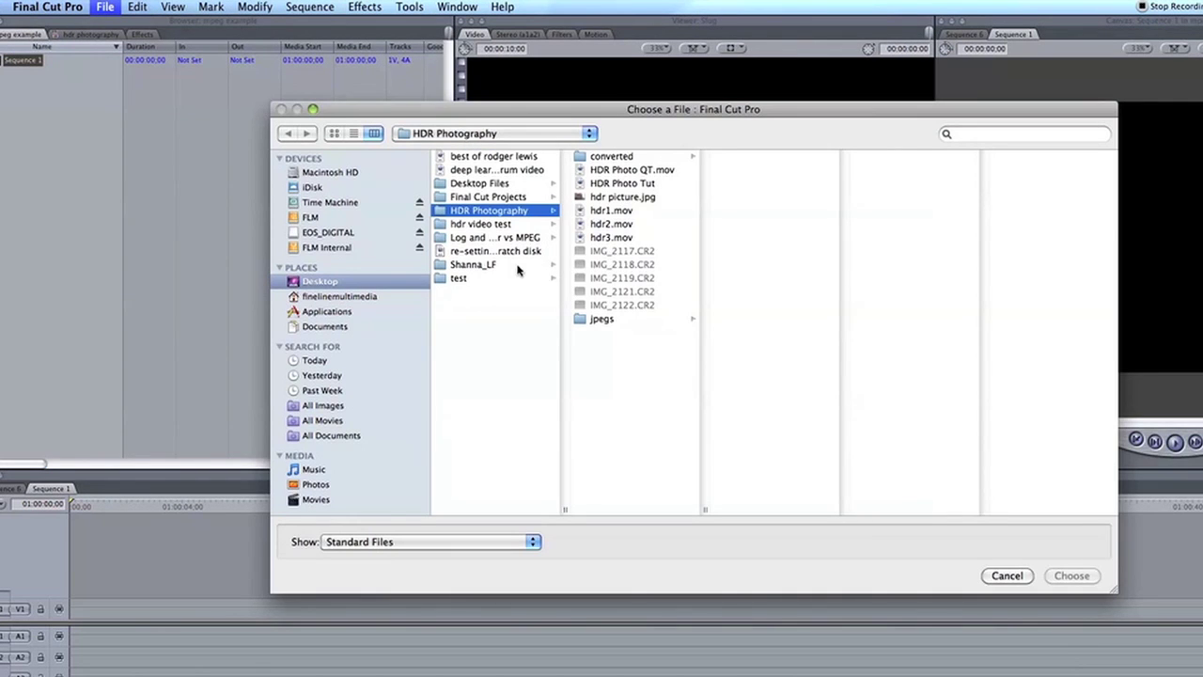
{"action": "left_click", "coordinate": [498, 238]}
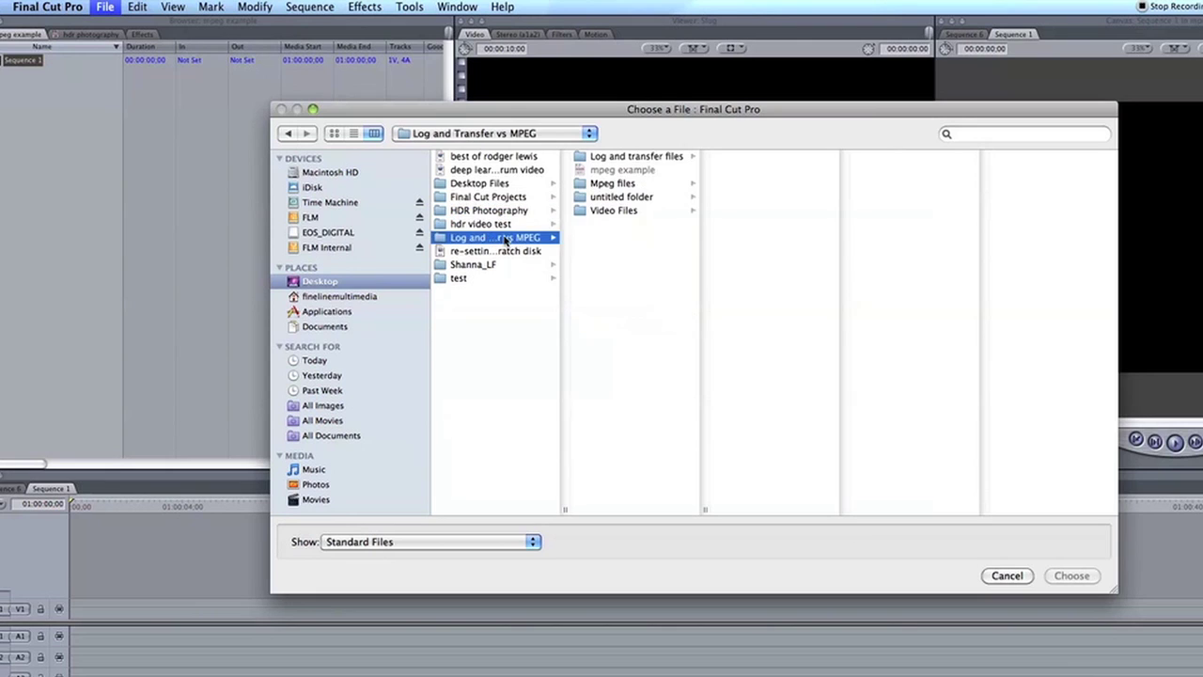
{"action": "left_click", "coordinate": [620, 185]}
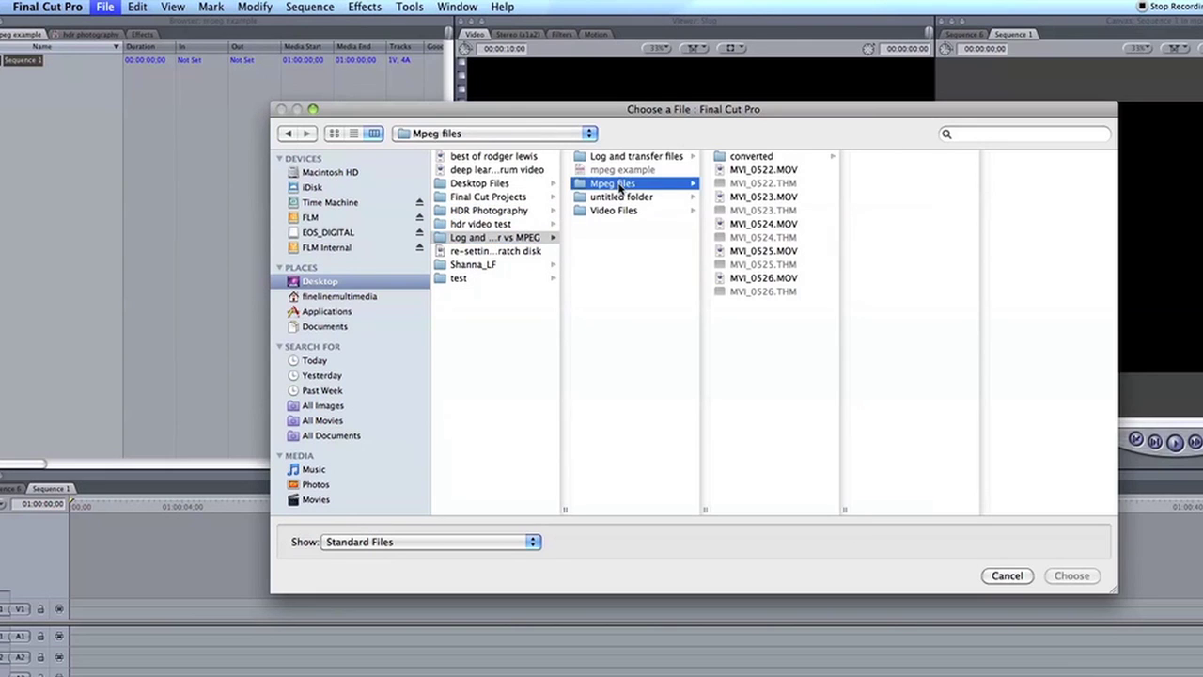
{"action": "left_click", "coordinate": [767, 160]}
{"action": "left_click_drag", "start_coordinate": [914, 255], "coordinate": [897, 156]}
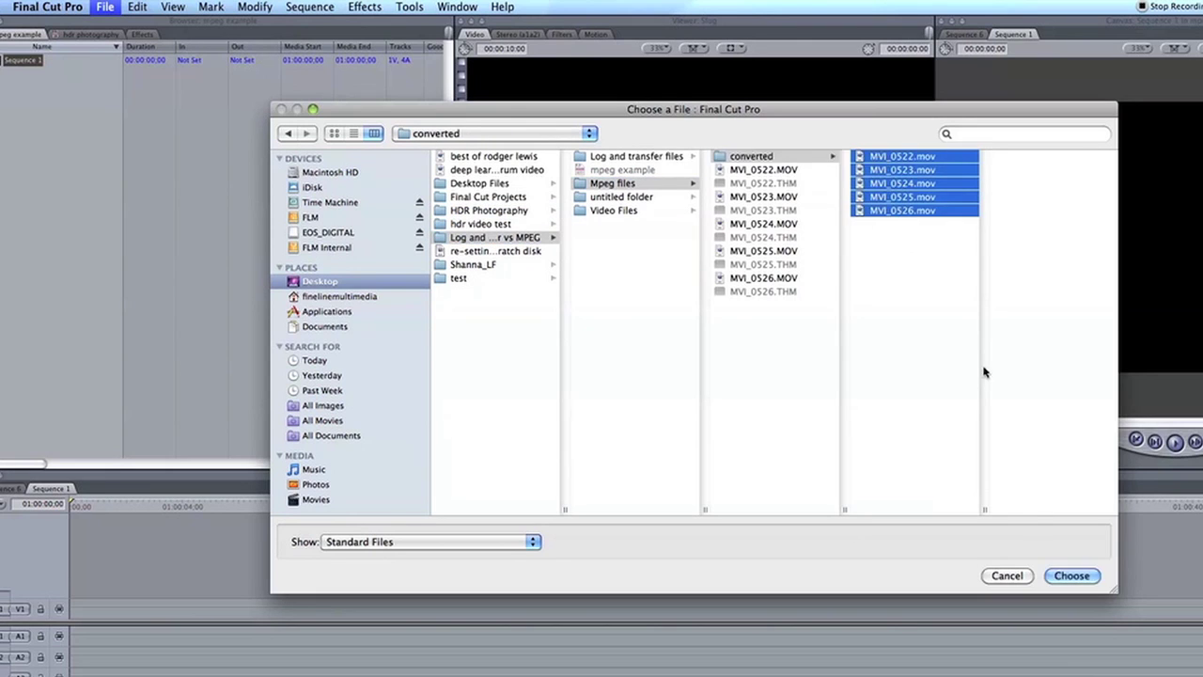
{"action": "left_click", "coordinate": [1071, 576]}
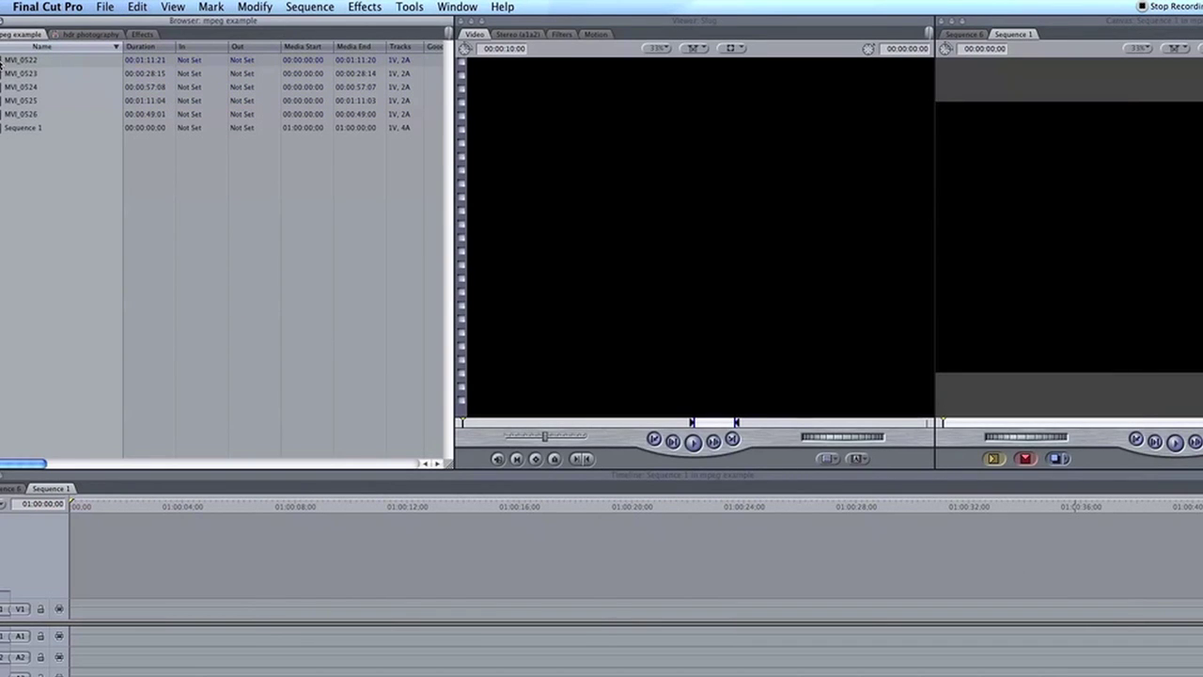
{"action": "left_click_drag", "start_coordinate": [7, 61], "coordinate": [235, 609]}
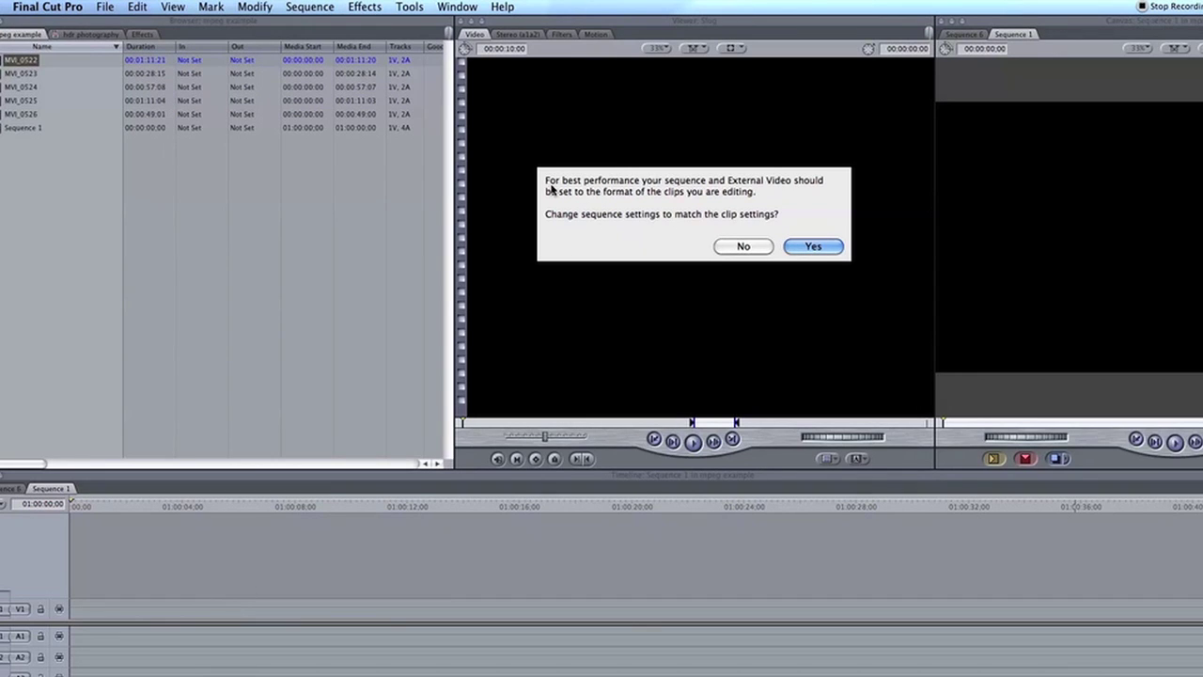
Match Sequence 1's settings to MVI_0522, scrub through the clip, then hide Final Cut Pro.
{"action": "left_click", "coordinate": [812, 247]}
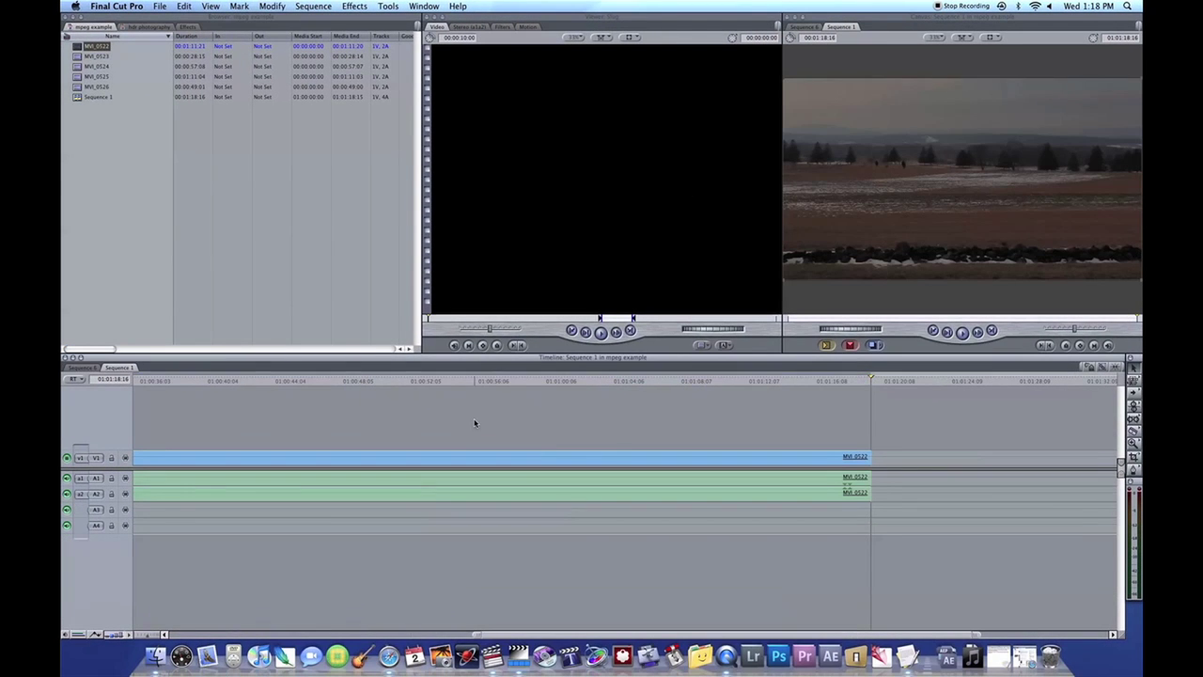
{"action": "left_click_drag", "start_coordinate": [322, 389], "coordinate": [742, 418]}
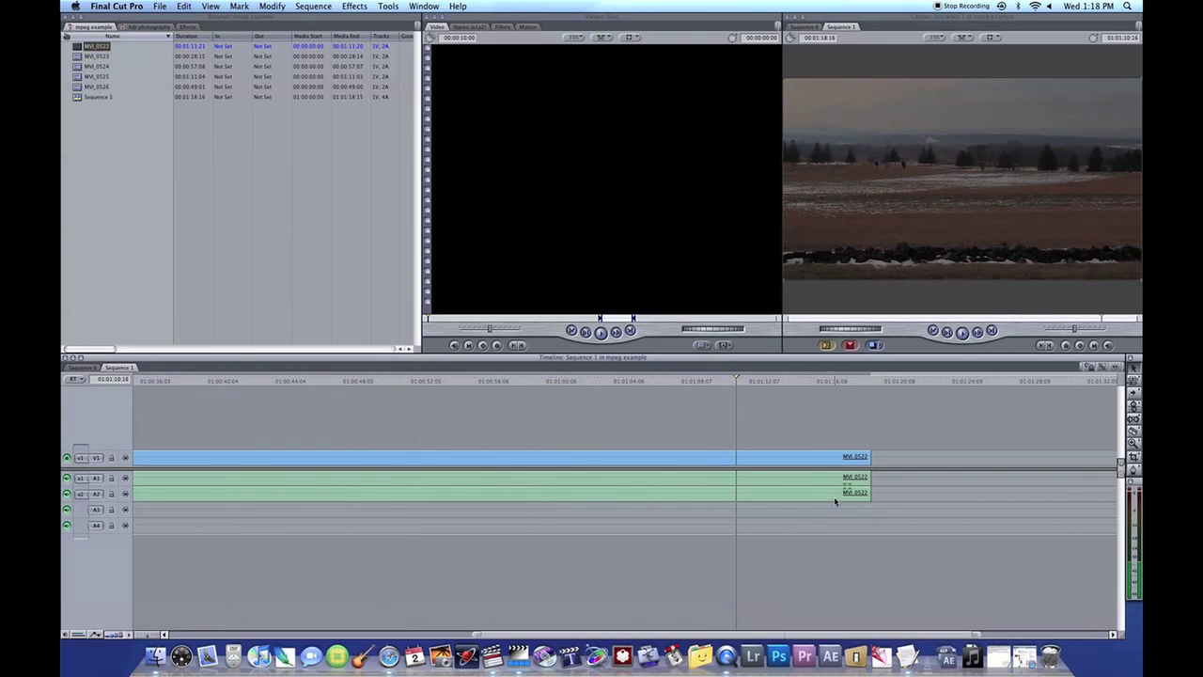
{"action": "left_click_drag", "start_coordinate": [843, 635], "coordinate": [497, 628]}
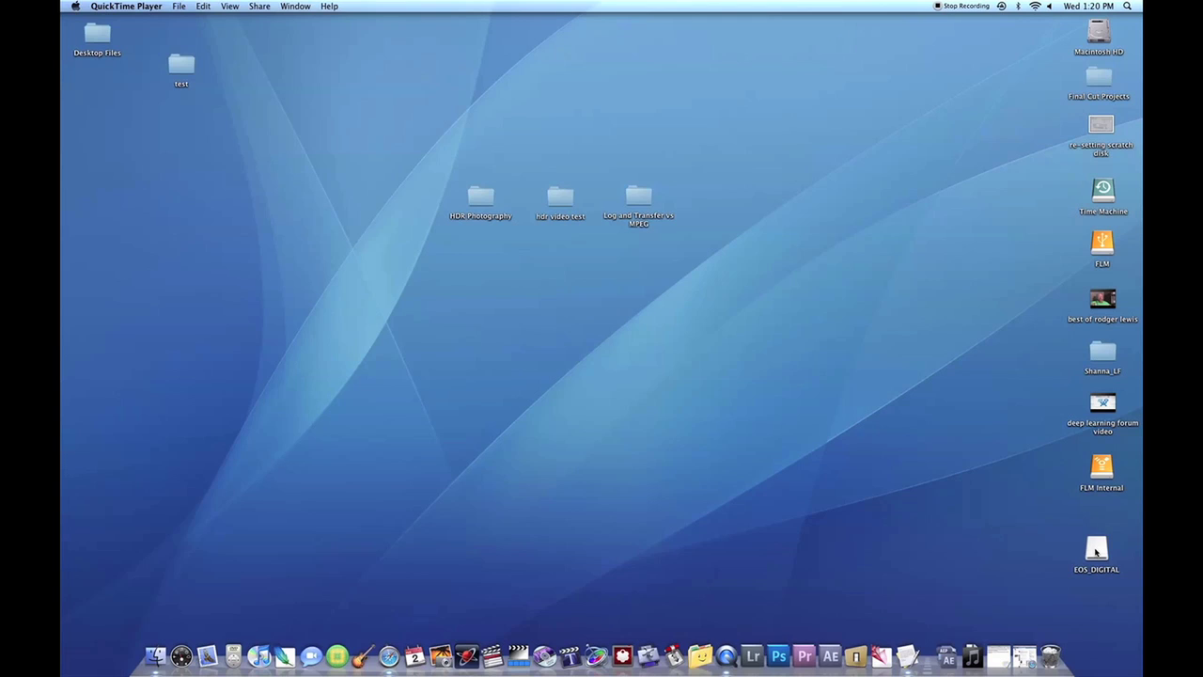
Paste the card's DCIM and MISC folders into Log and Transfer vs MPEG > Video Files, then eject EOS_DIGITAL.
{"action": "double_click", "coordinate": [1096, 551]}
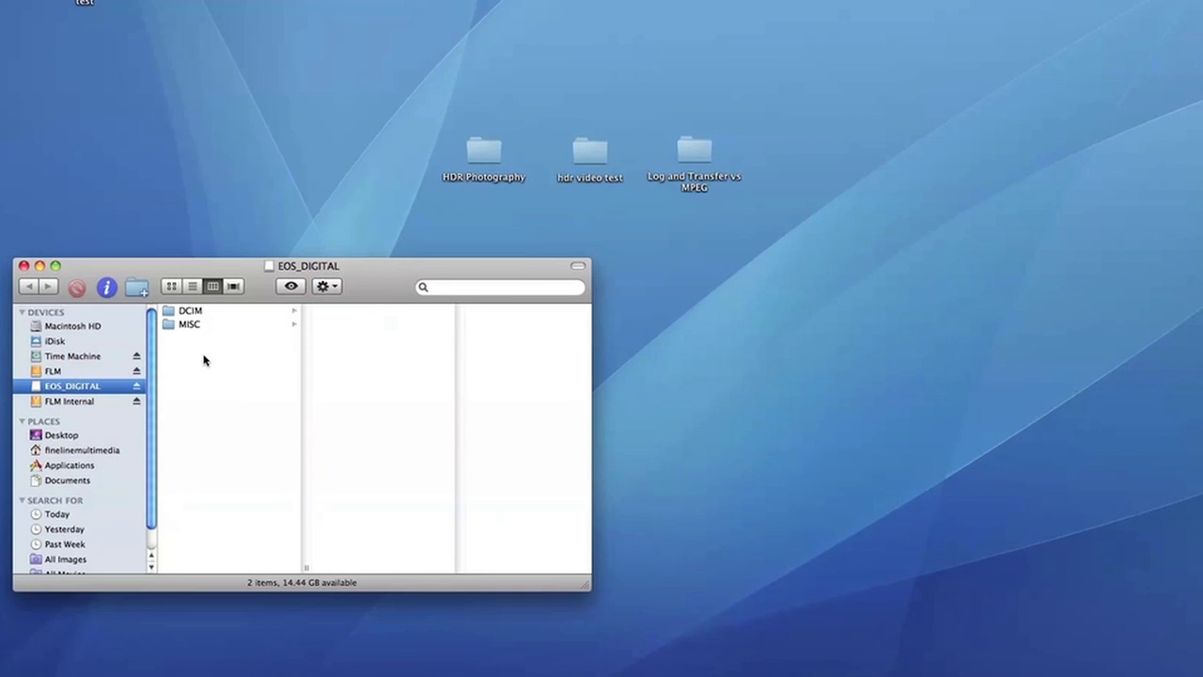
{"action": "left_click_drag", "start_coordinate": [203, 357], "coordinate": [180, 311]}
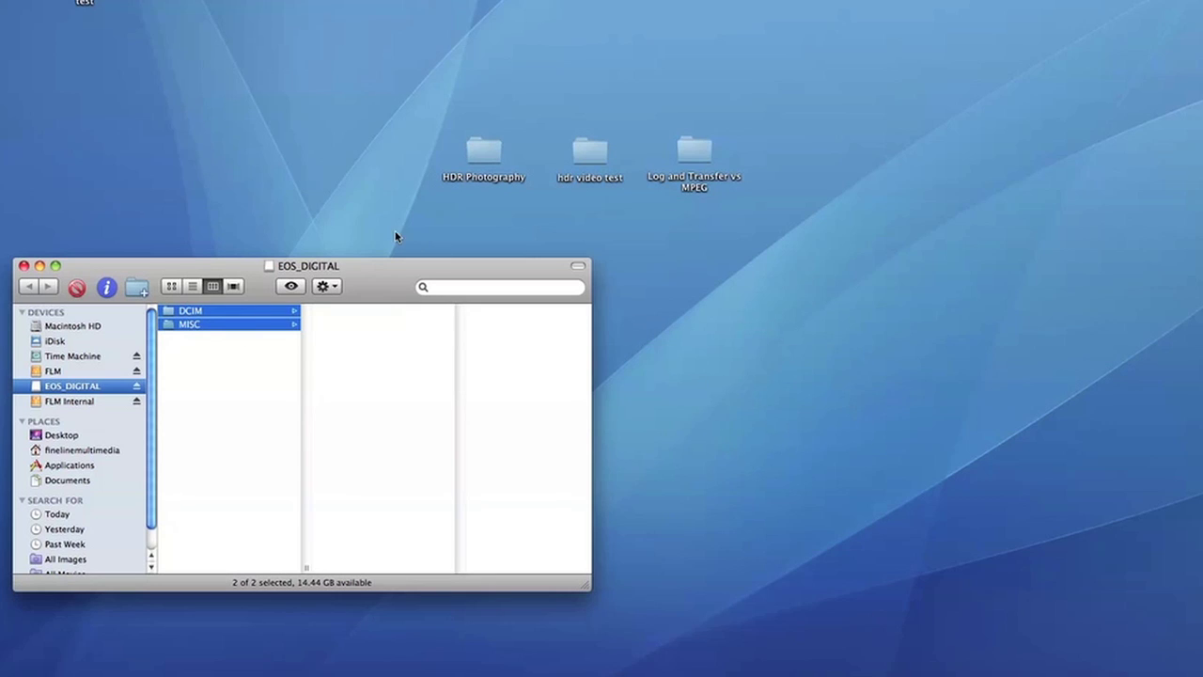
{"action": "double_click", "coordinate": [694, 150]}
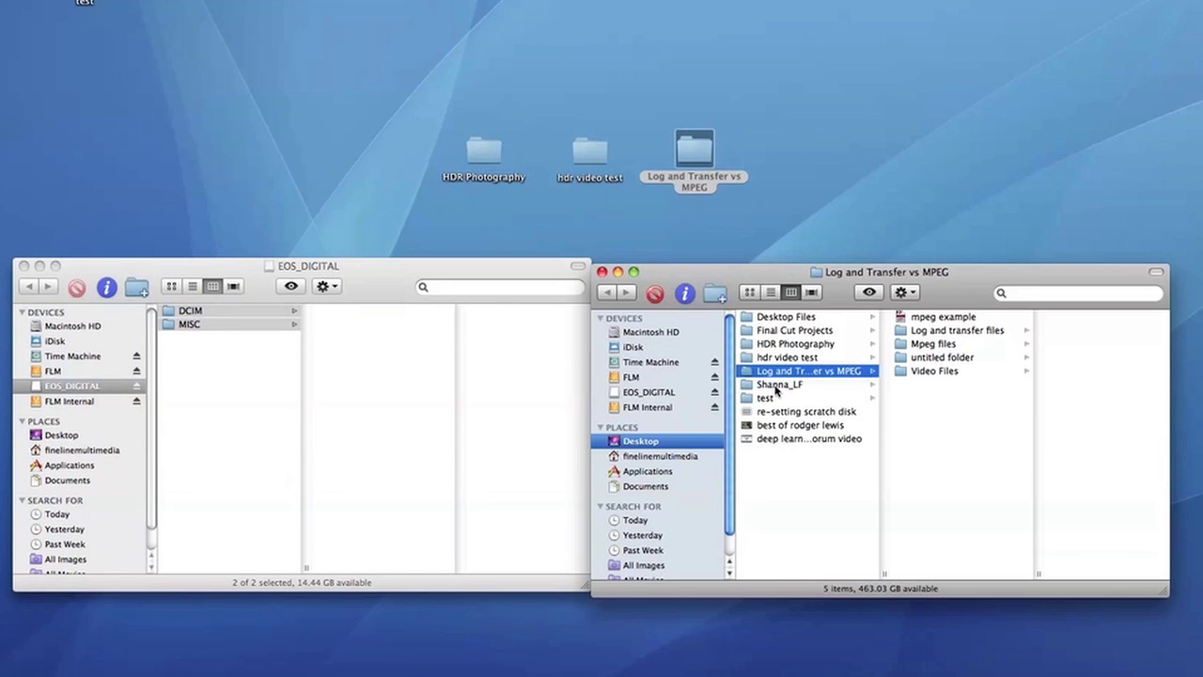
{"action": "left_click", "coordinate": [939, 373]}
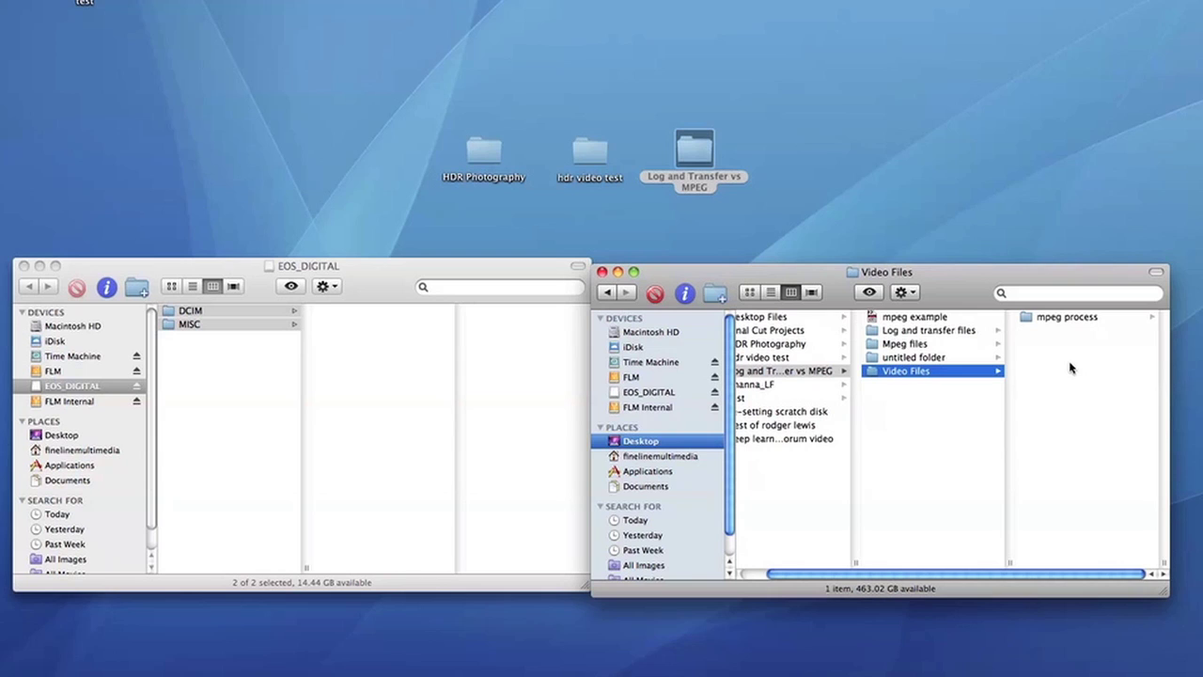
{"action": "key", "text": "super+v"}
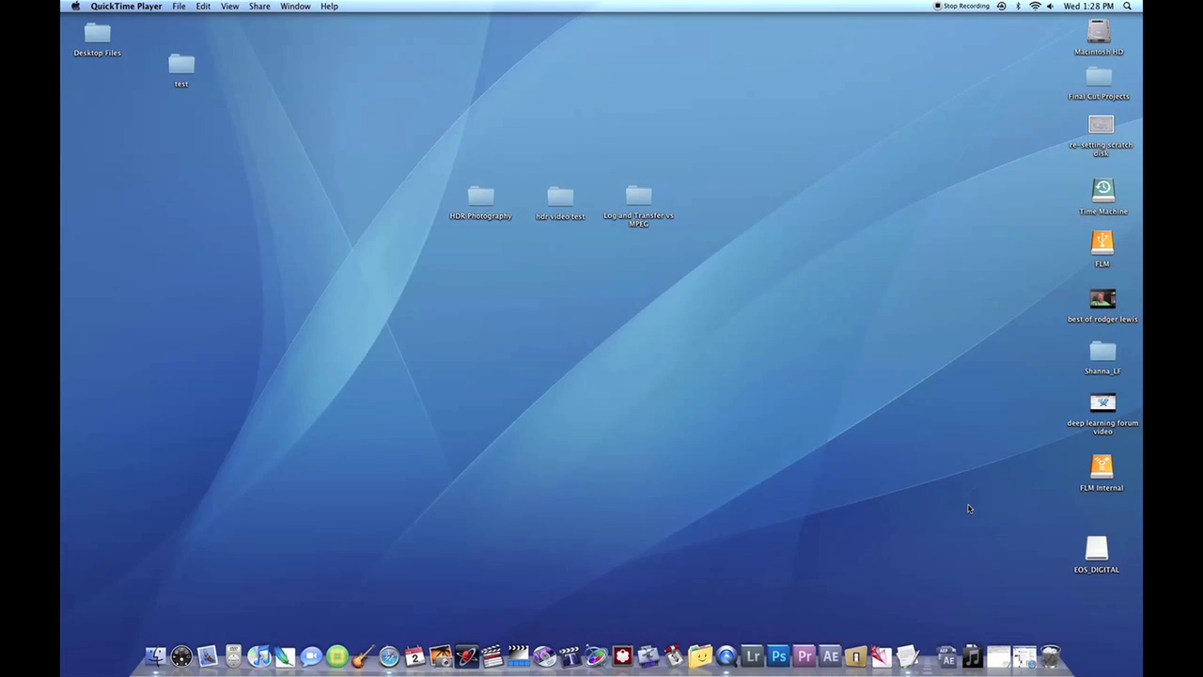
{"action": "left_click_drag", "start_coordinate": [1098, 549], "coordinate": [1052, 663]}
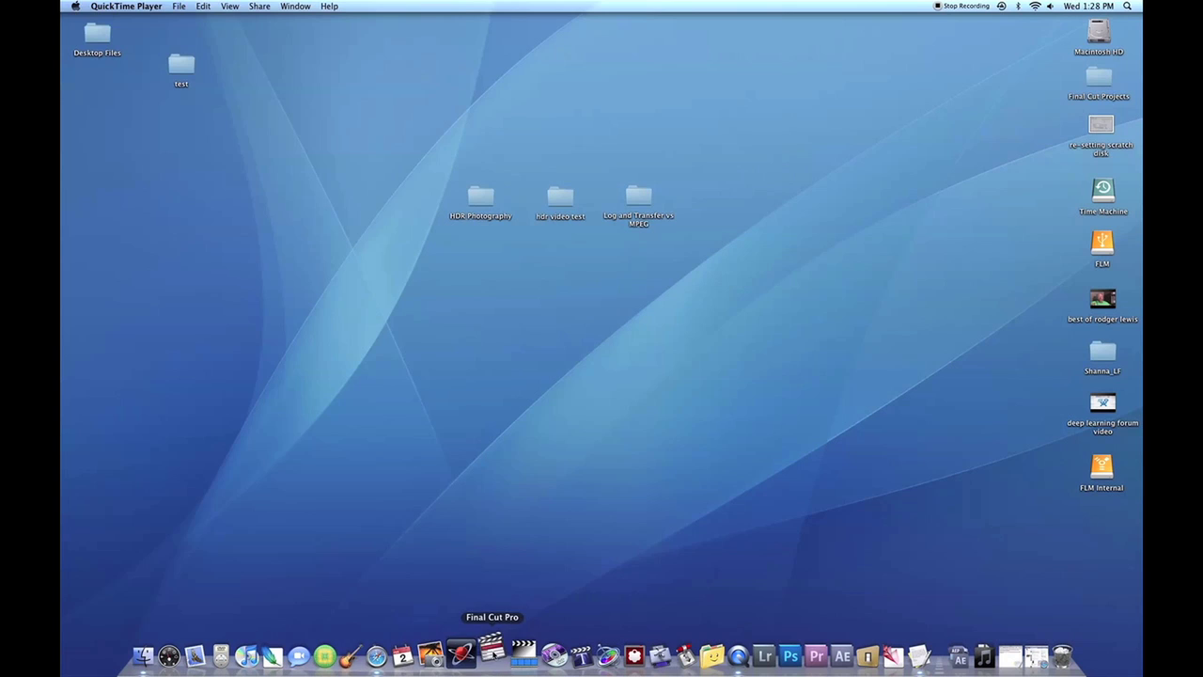
Launch Final Cut Pro, create a new project and save it as 'log'.
{"action": "left_click", "coordinate": [491, 654]}
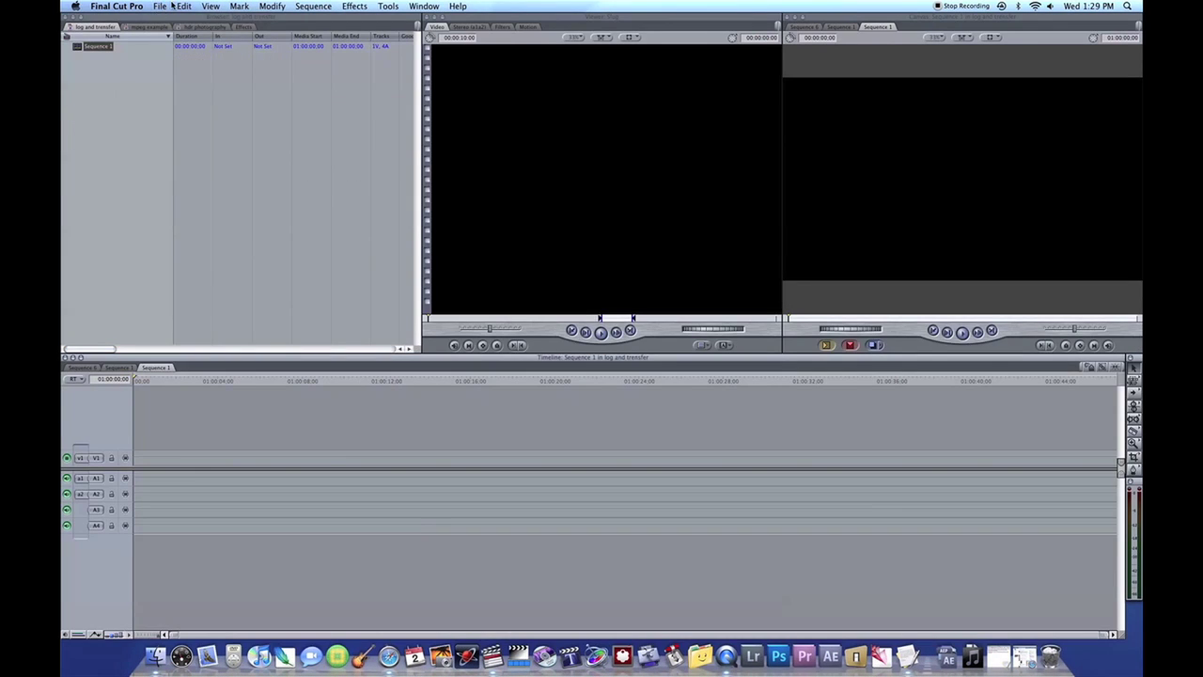
{"action": "left_click", "coordinate": [161, 6]}
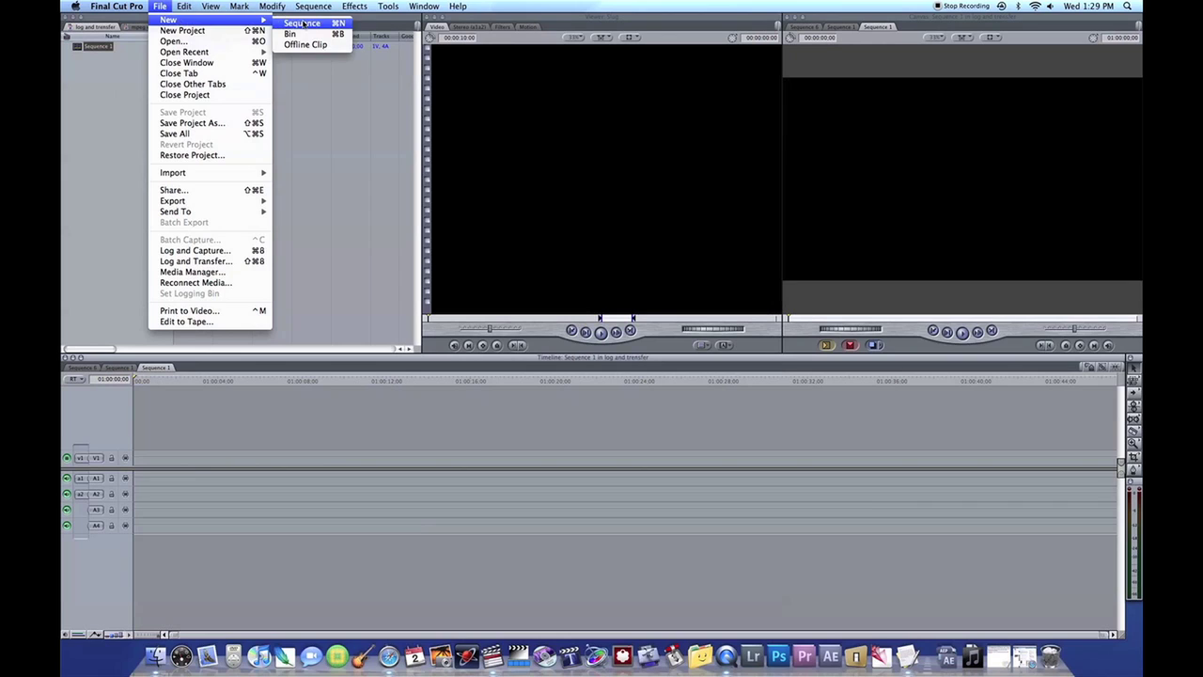
{"action": "left_click", "coordinate": [217, 34]}
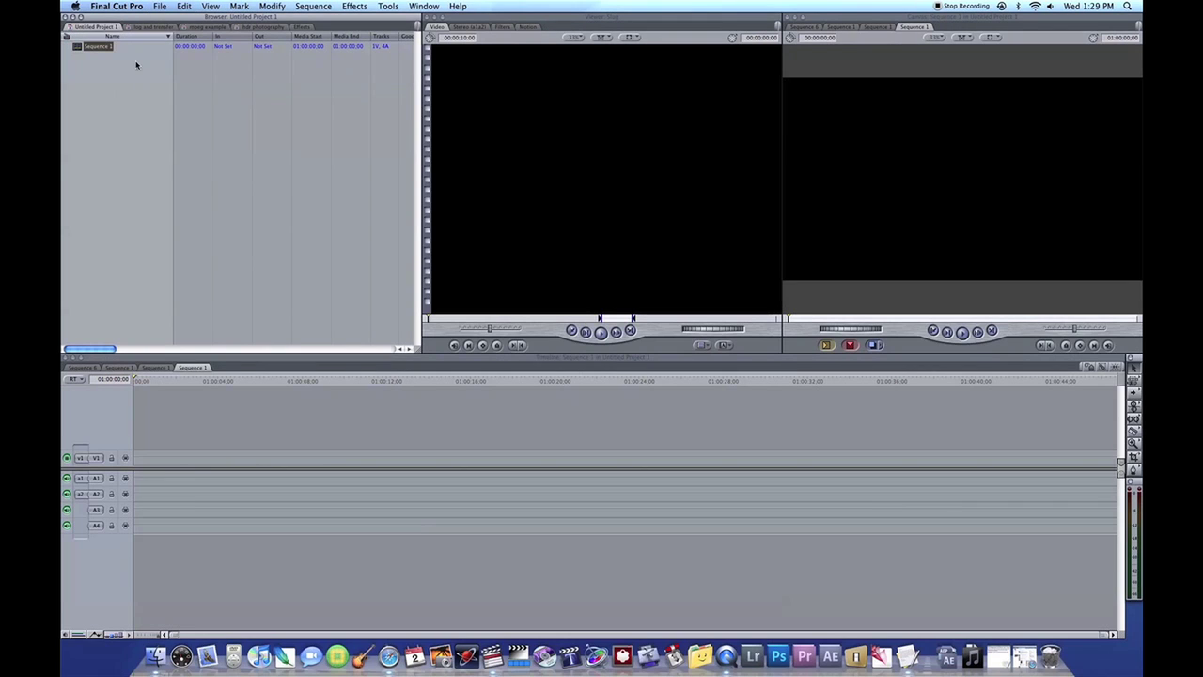
{"action": "left_click", "coordinate": [160, 6]}
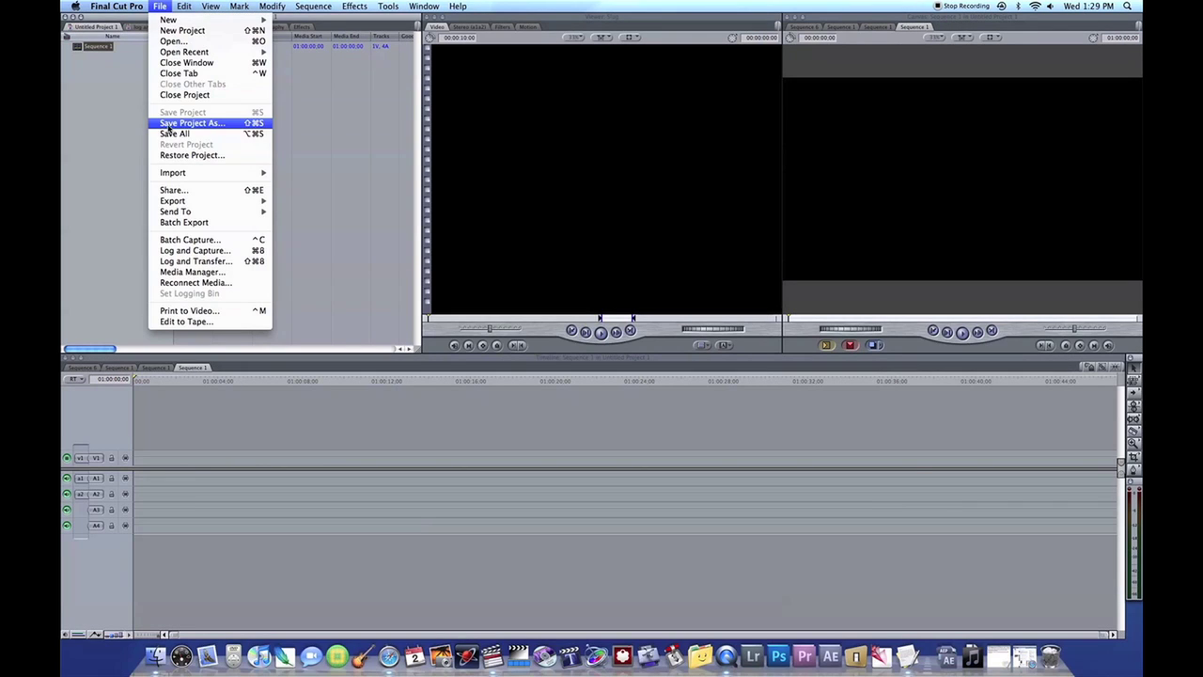
{"action": "left_click", "coordinate": [257, 125]}
{"action": "type", "text": "lo"}
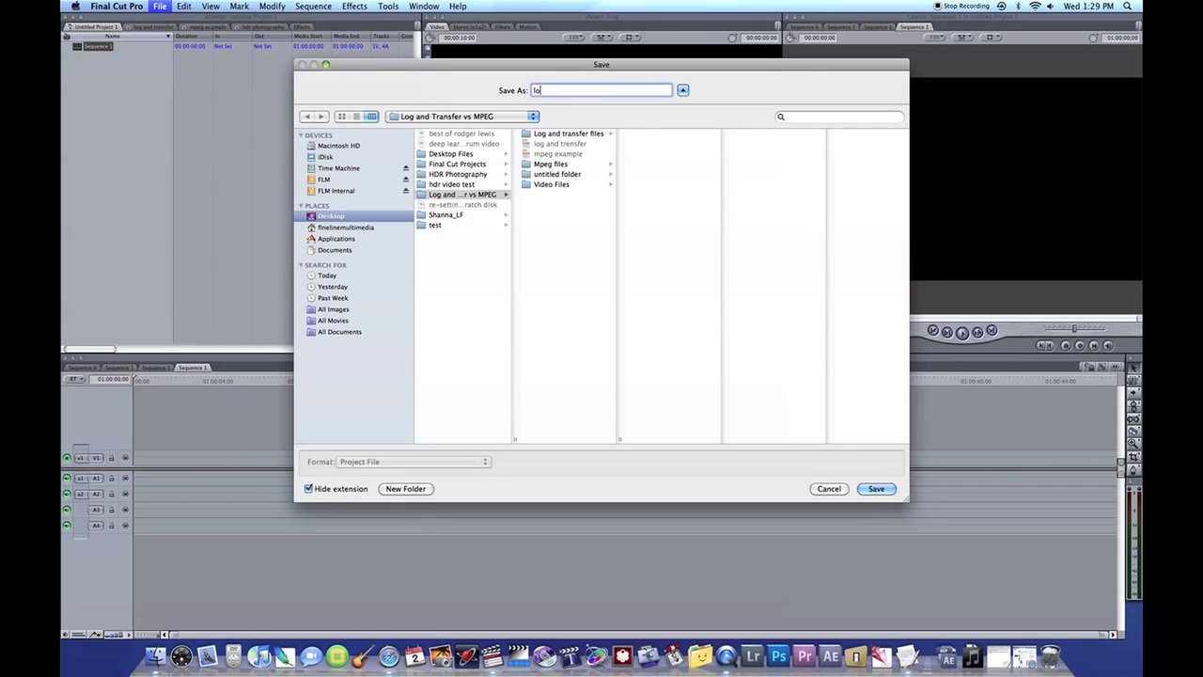
{"action": "type", "text": "g"}
{"action": "left_click", "coordinate": [875, 487]}
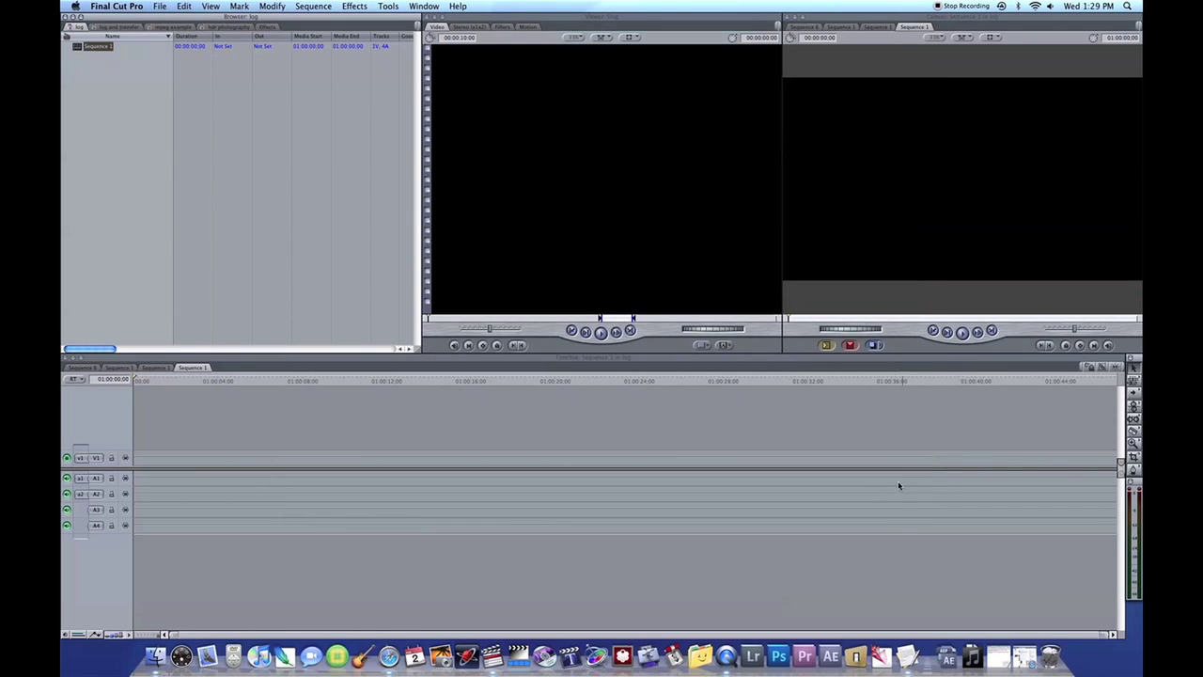
{"action": "left_click", "coordinate": [159, 5]}
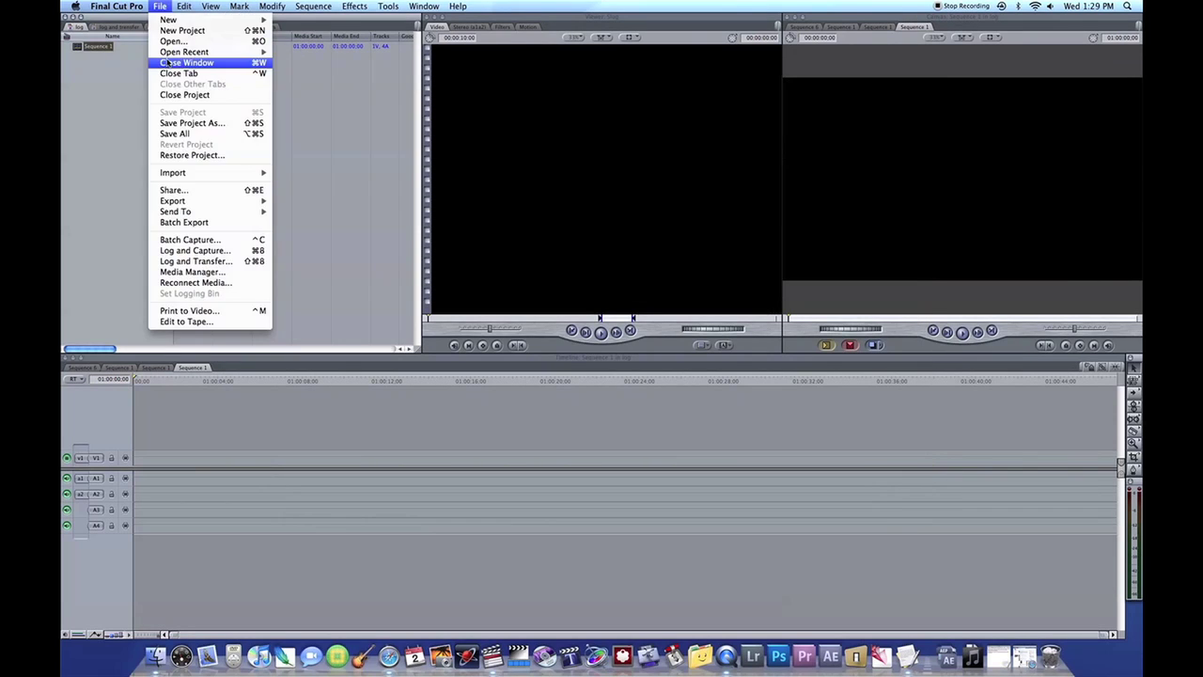
Load the DCIM and MISC card folders from Video Files into Log and Transfer.
{"action": "left_click", "coordinate": [204, 264]}
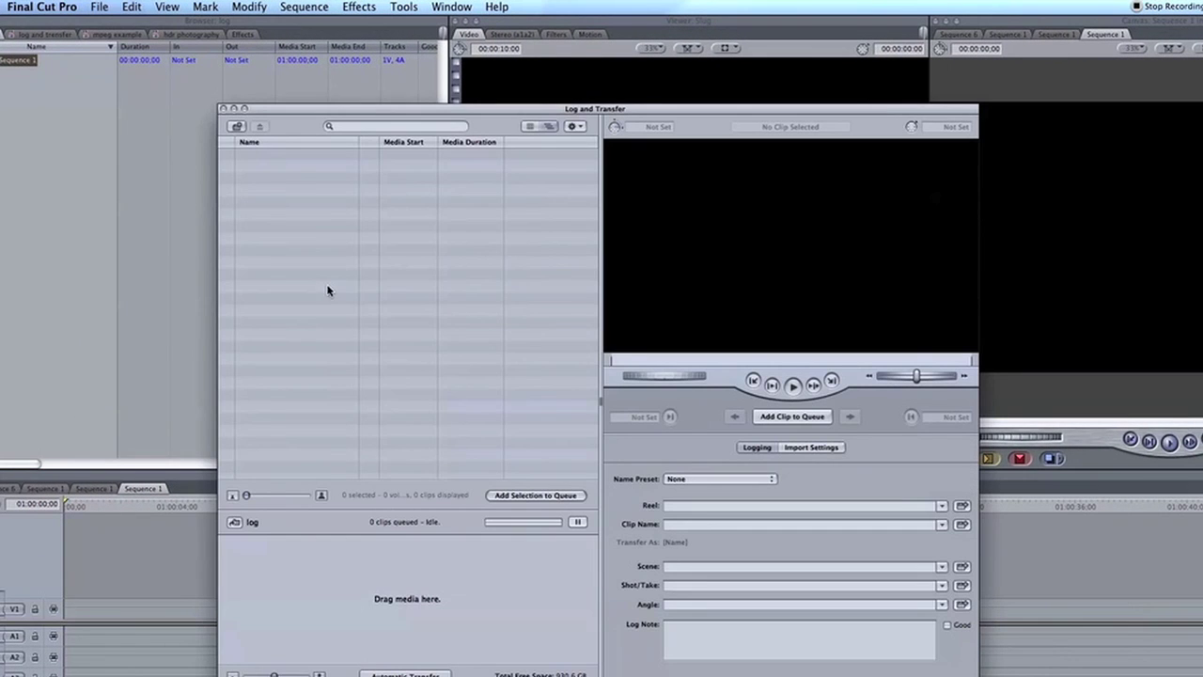
{"action": "left_click", "coordinate": [238, 129]}
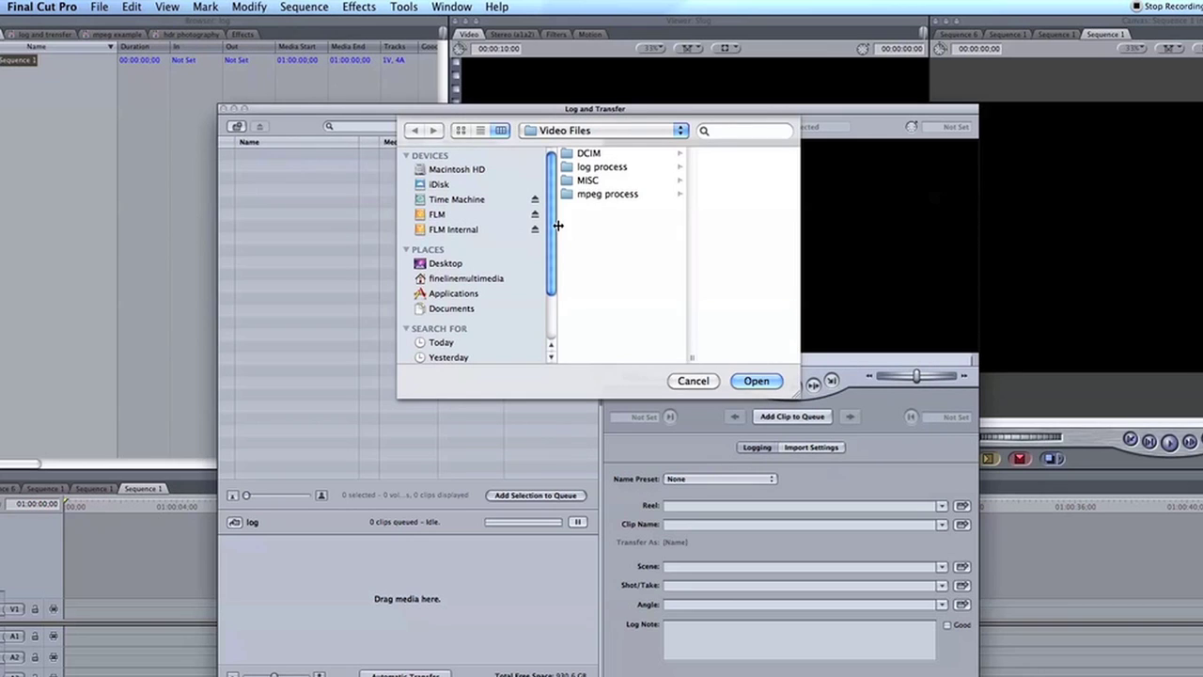
{"action": "left_click", "coordinate": [590, 154]}
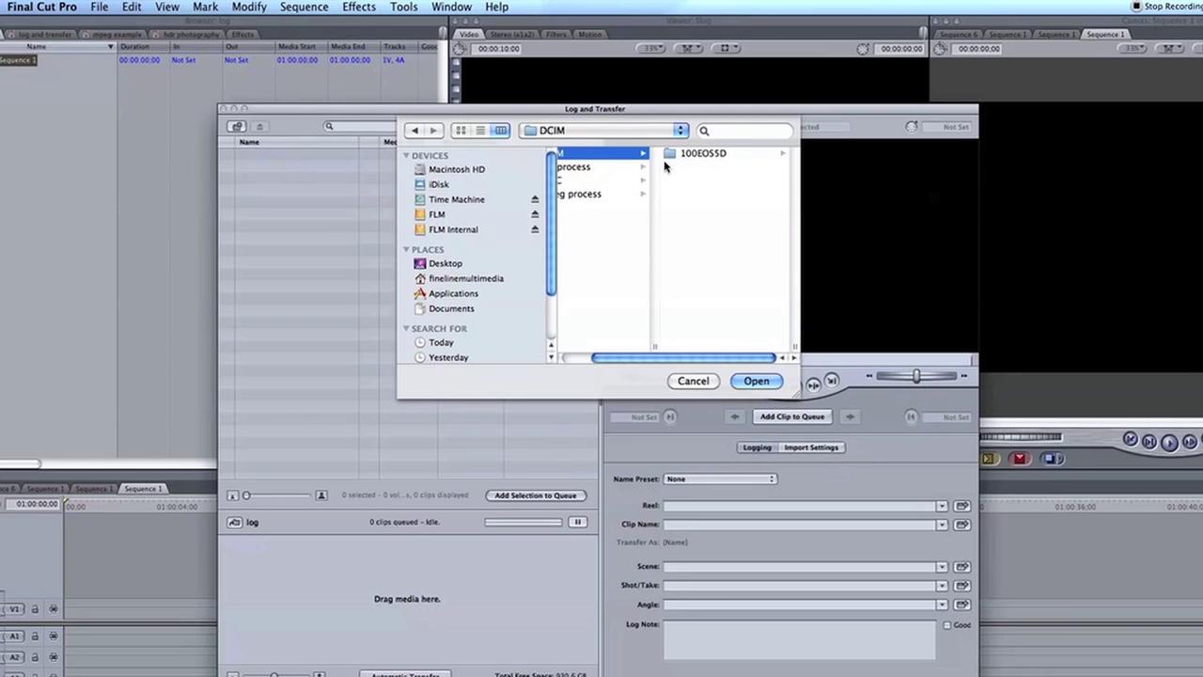
{"action": "left_click", "coordinate": [562, 182], "text": "super"}
{"action": "left_click", "coordinate": [757, 381]}
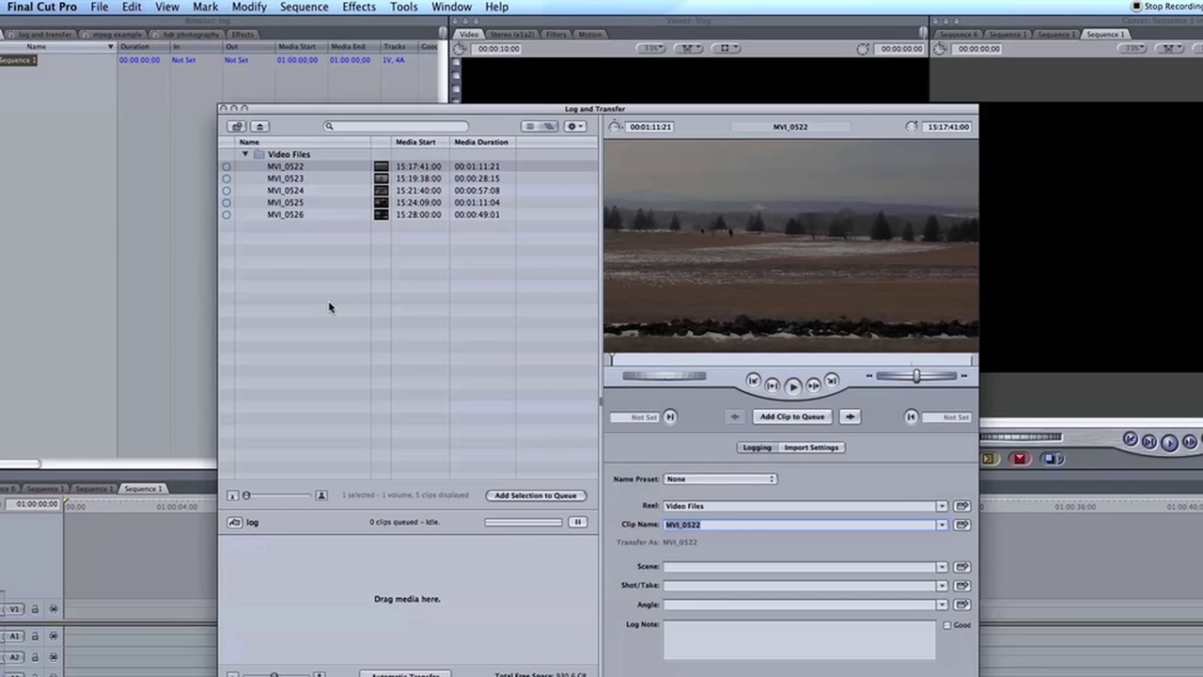
{"action": "left_click", "coordinate": [570, 128]}
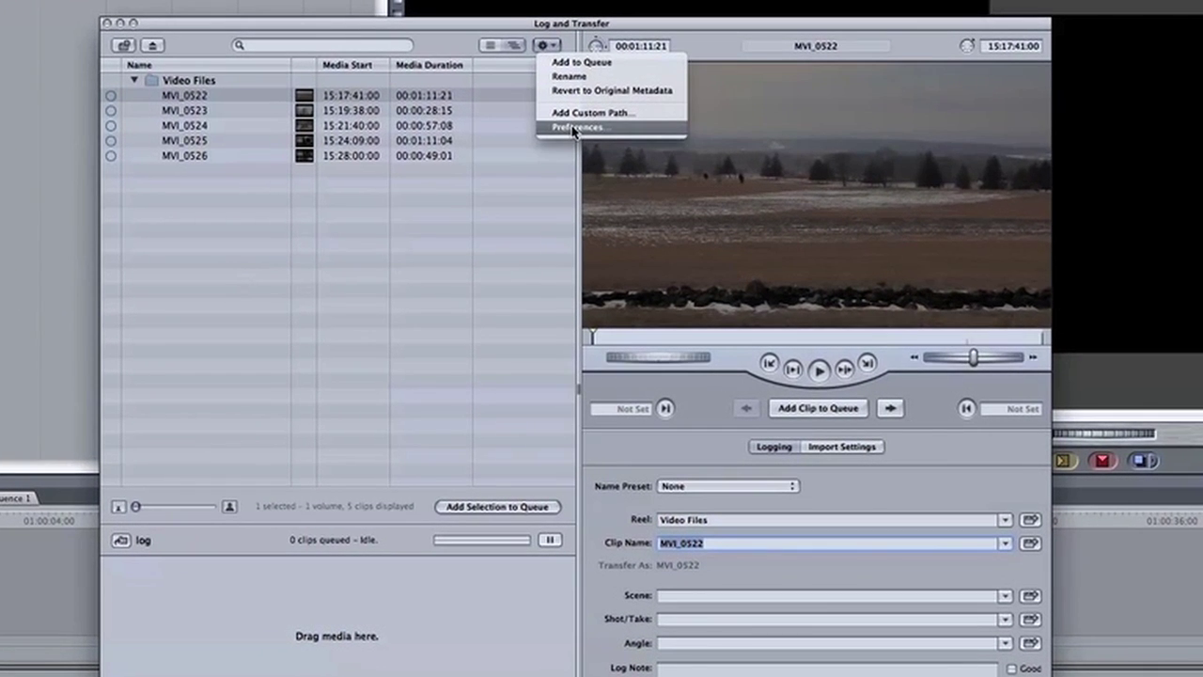
{"action": "left_click", "coordinate": [573, 128]}
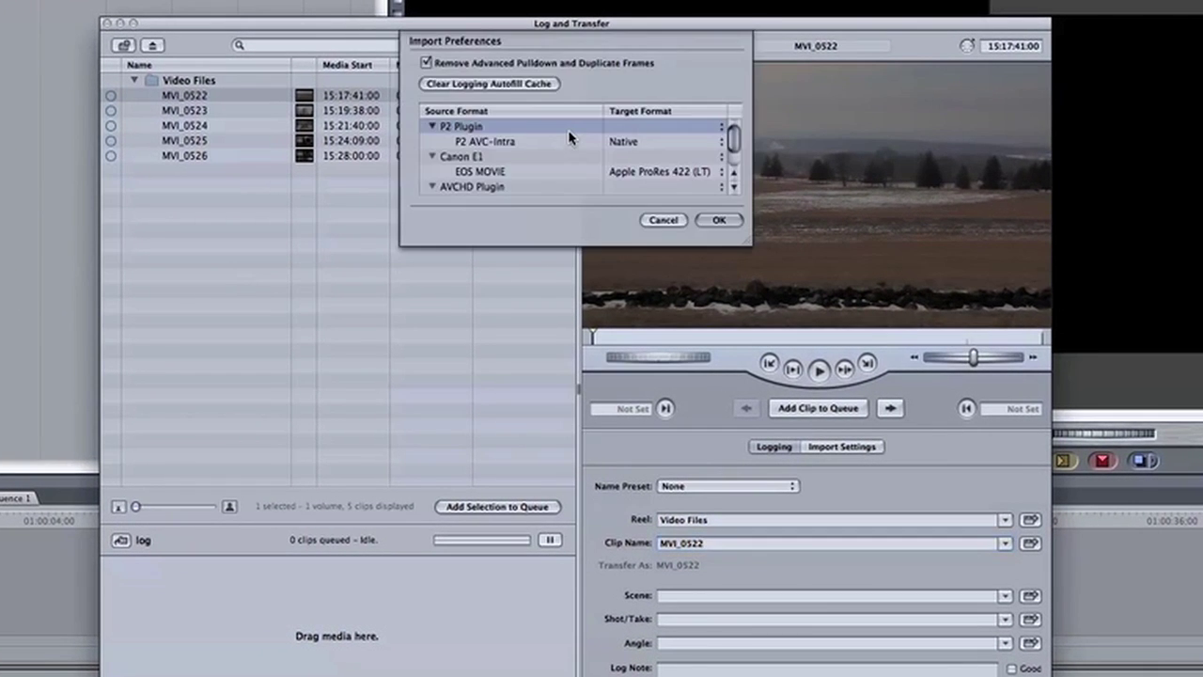
{"action": "left_click_drag", "start_coordinate": [739, 141], "coordinate": [737, 177]}
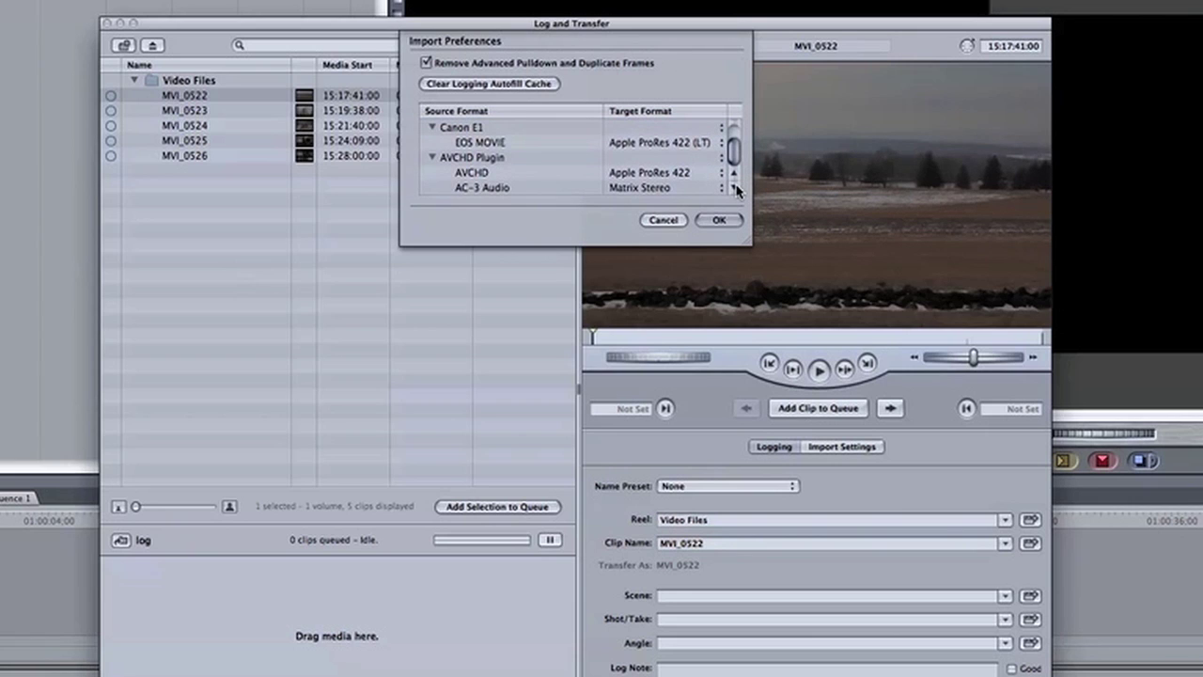
{"action": "left_click", "coordinate": [475, 142]}
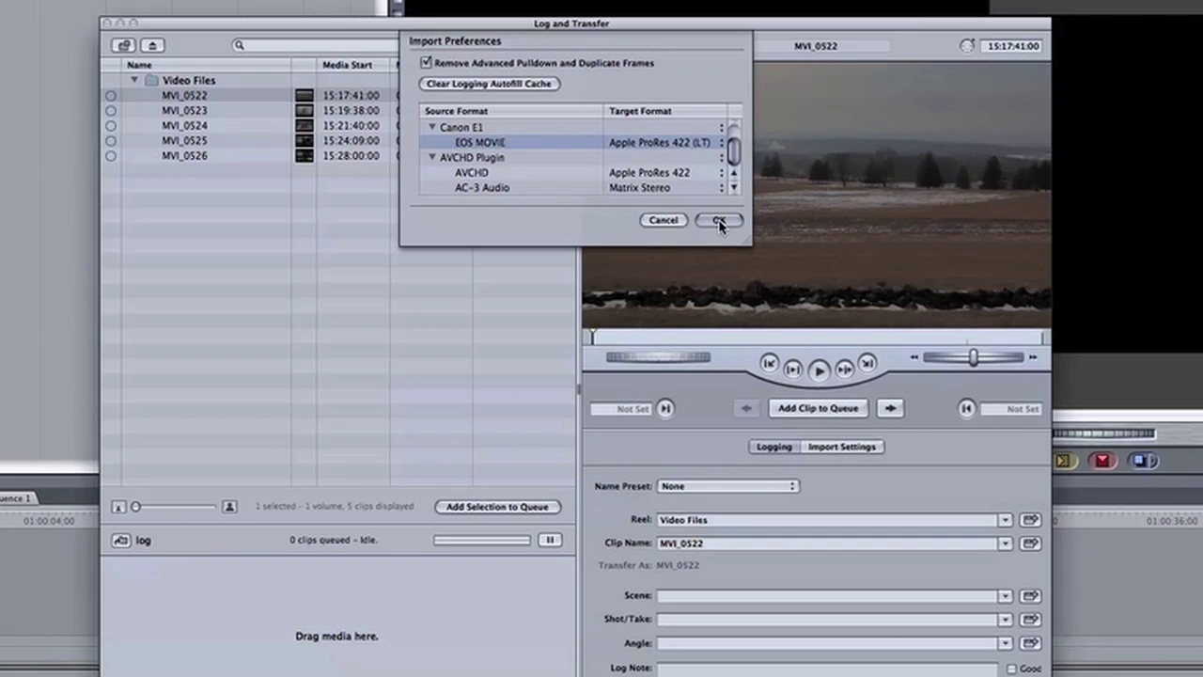
{"action": "left_click", "coordinate": [721, 144]}
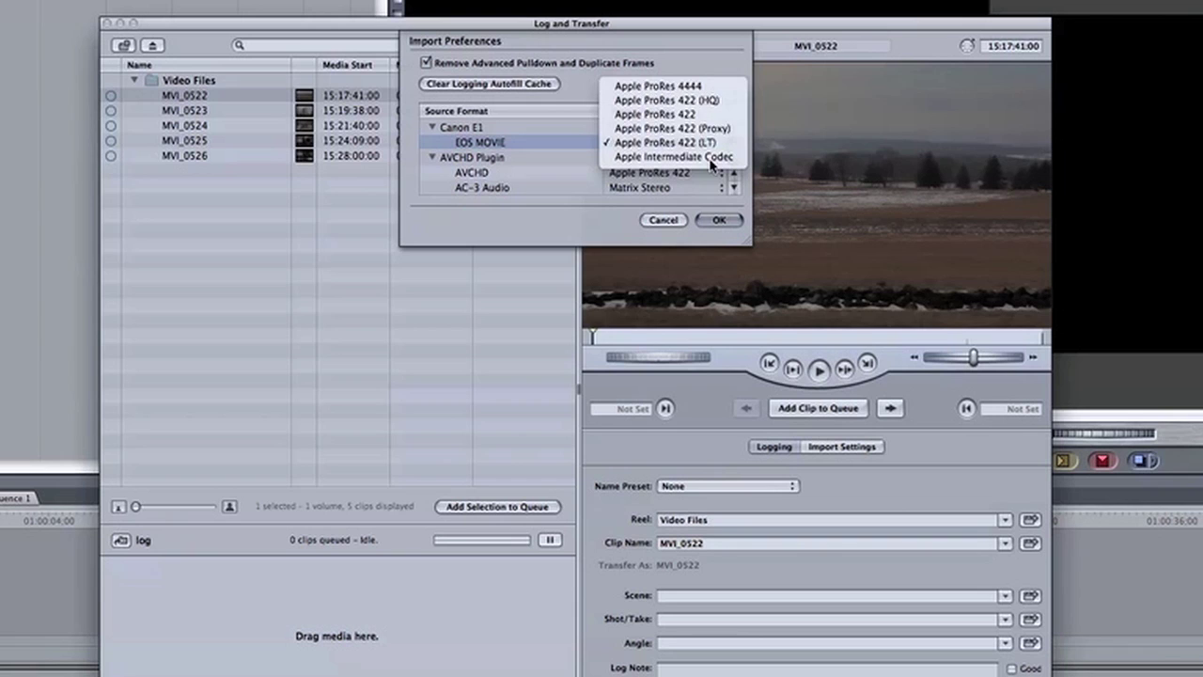
{"action": "left_click", "coordinate": [713, 221]}
{"action": "left_click", "coordinate": [716, 221]}
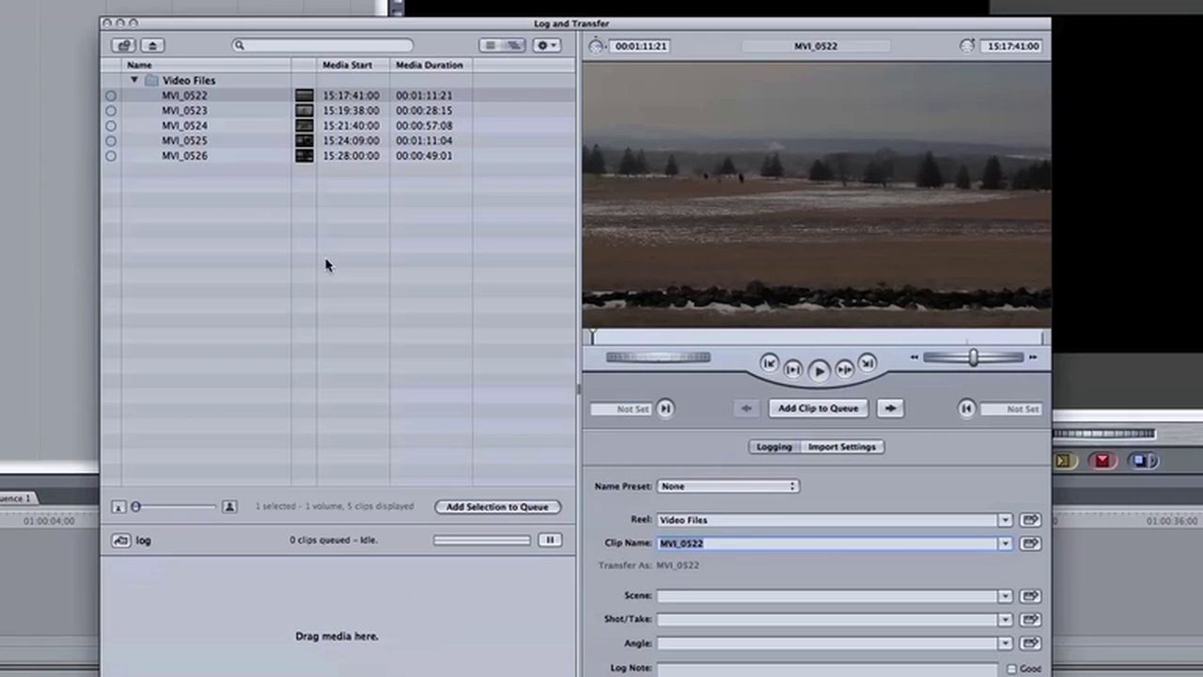
Add clips MVI_0522 through MVI_0526 to the transfer queue.
{"action": "left_click", "coordinate": [185, 158], "text": "shift"}
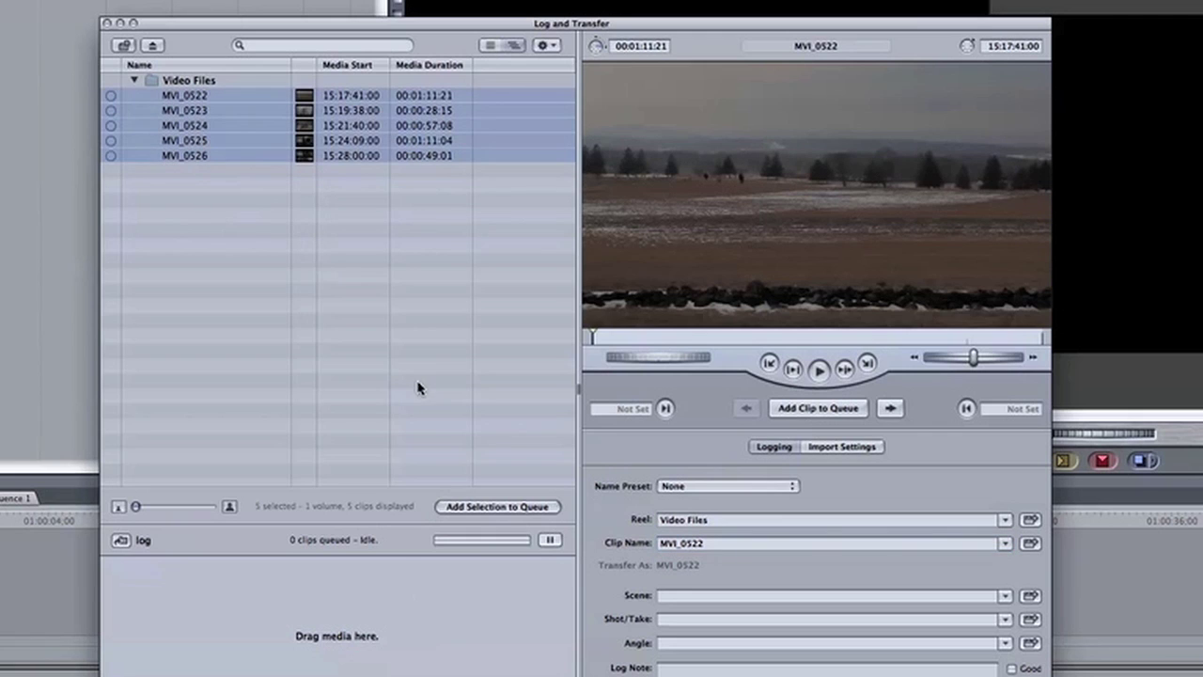
{"action": "left_click", "coordinate": [497, 507]}
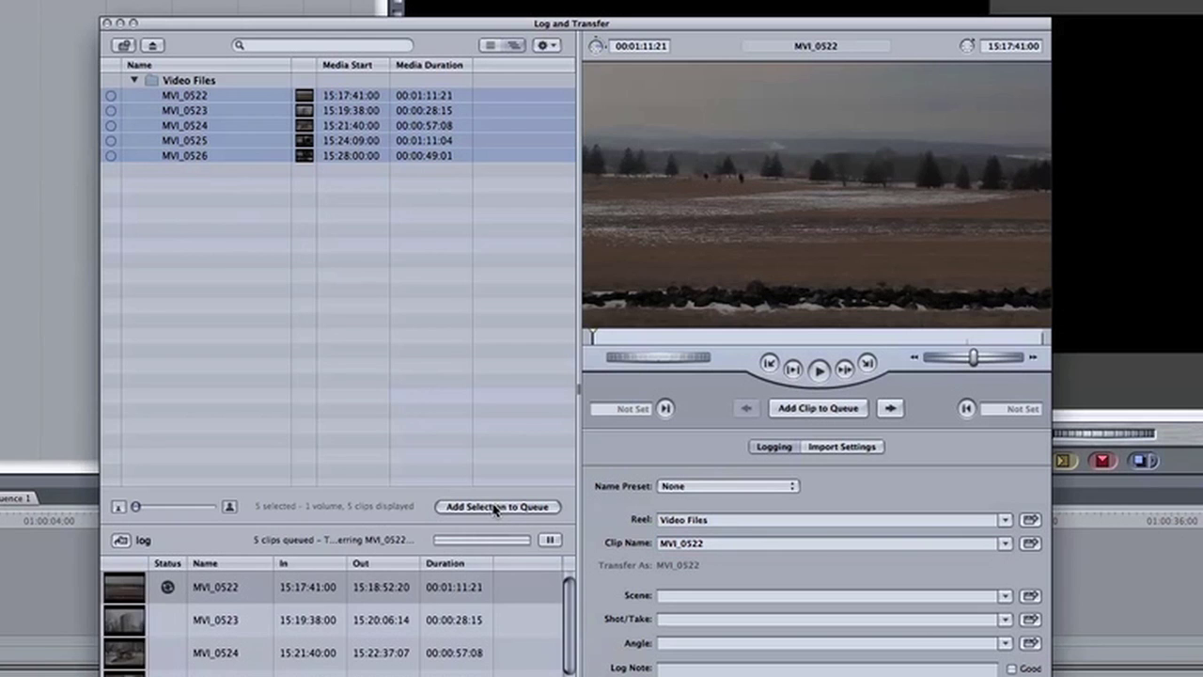